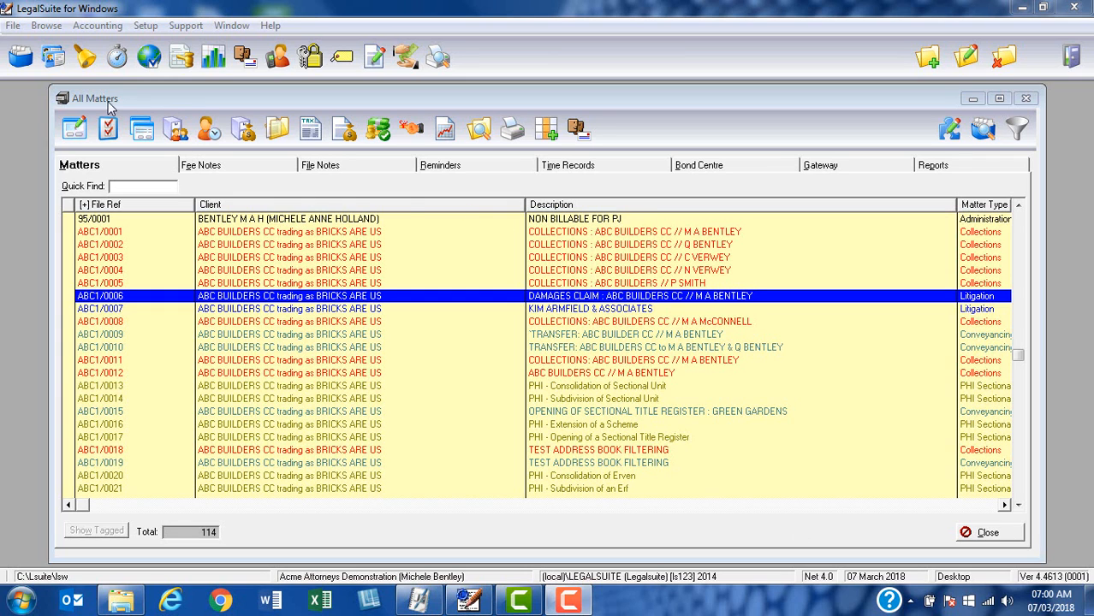
Step: Open the Address Book and bring up the Estate Late David Bowie entry for changing
left_click(53, 62)
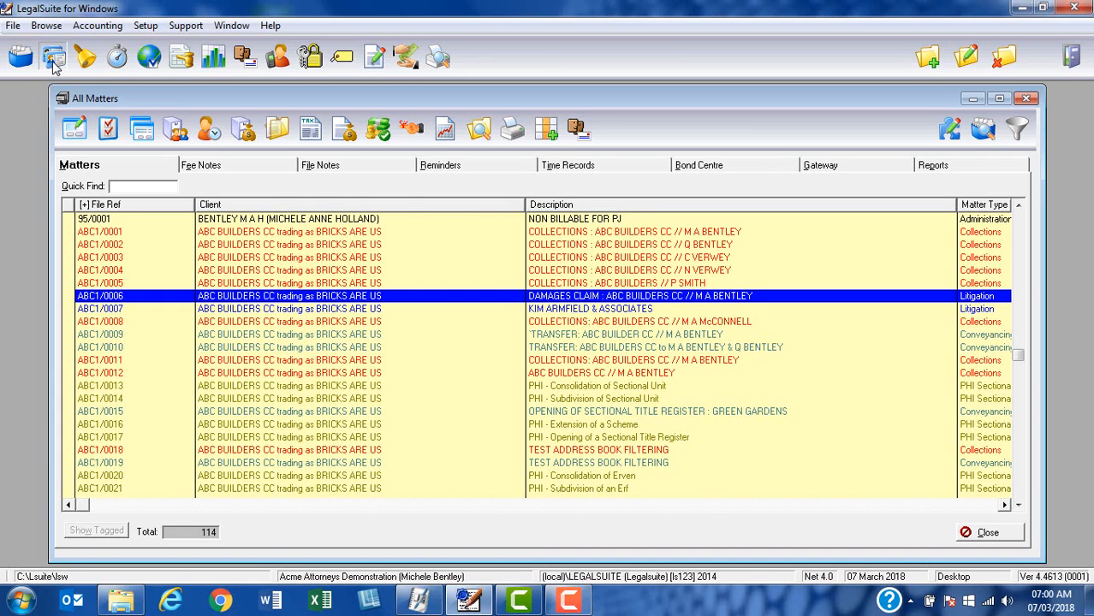
left_click(53, 62)
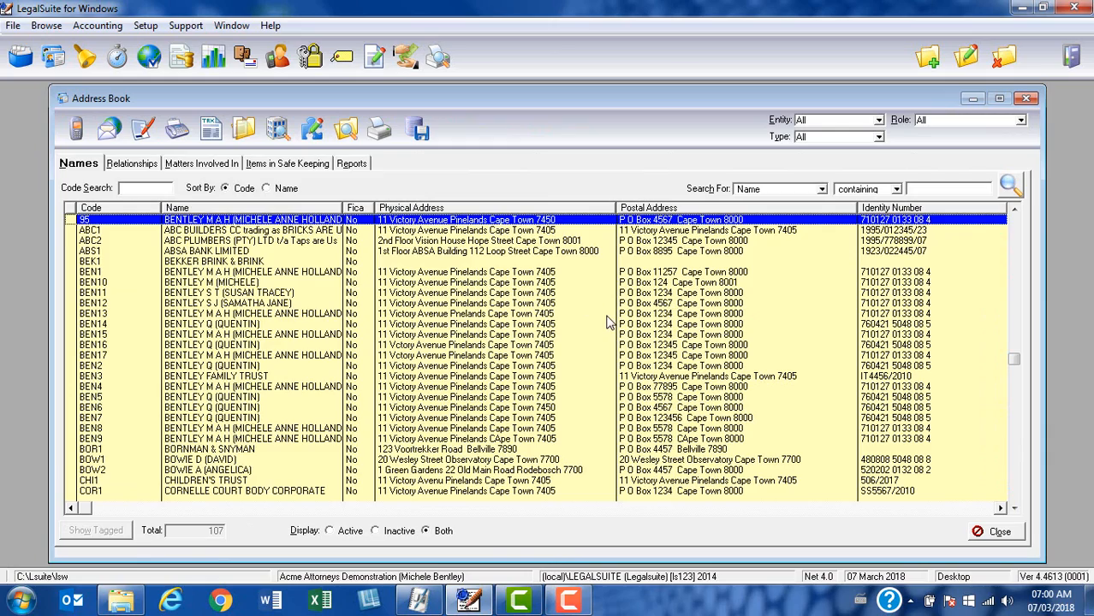
scroll(608, 317, "down", 7)
scroll(608, 321, "down", 9)
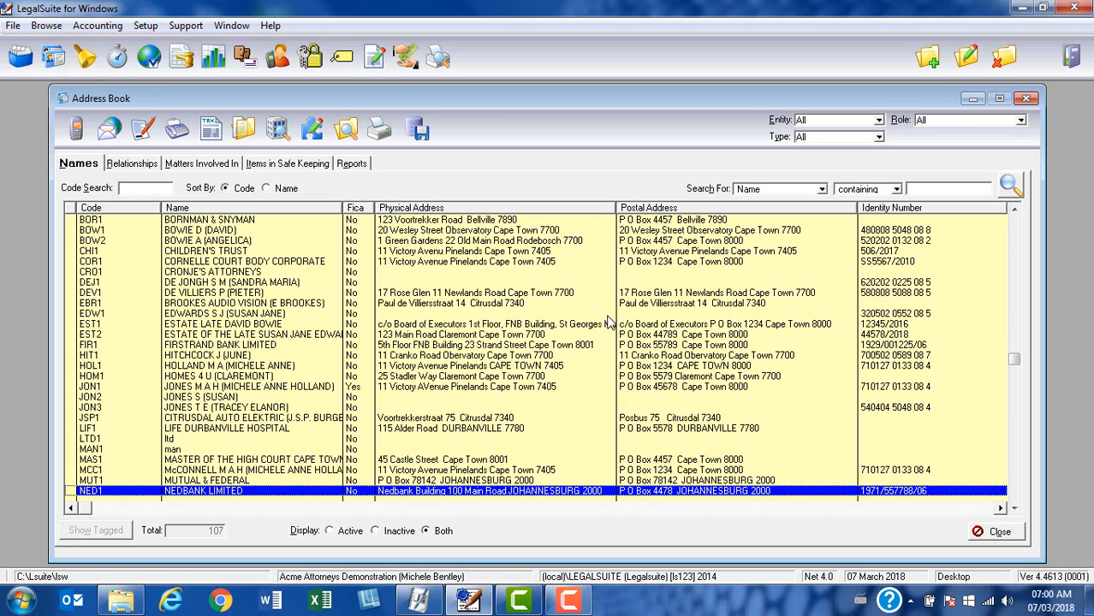
left_click(274, 325)
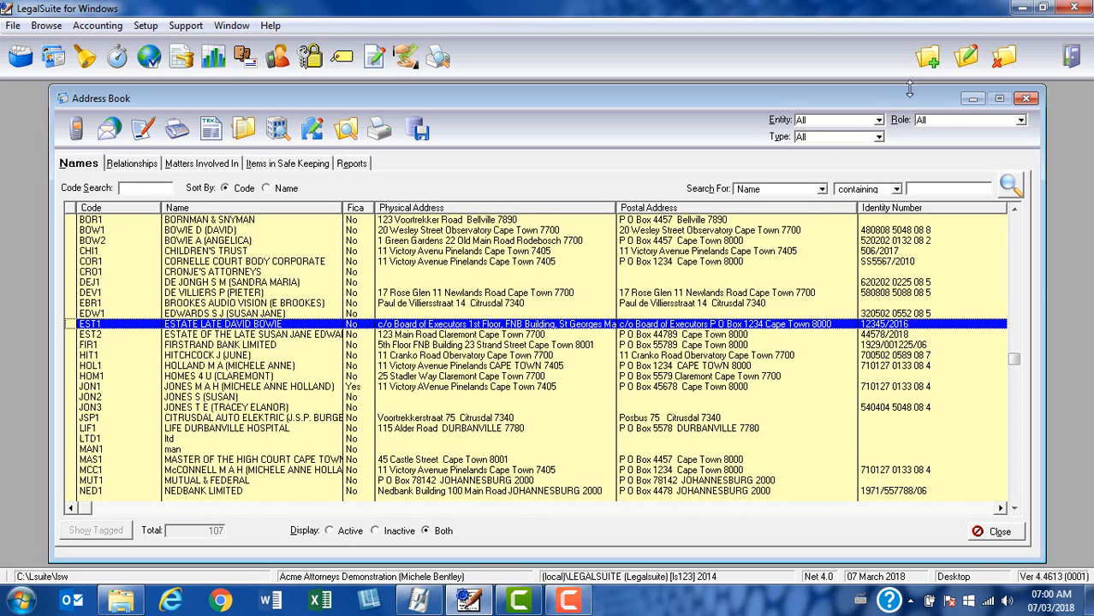
left_click(968, 57)
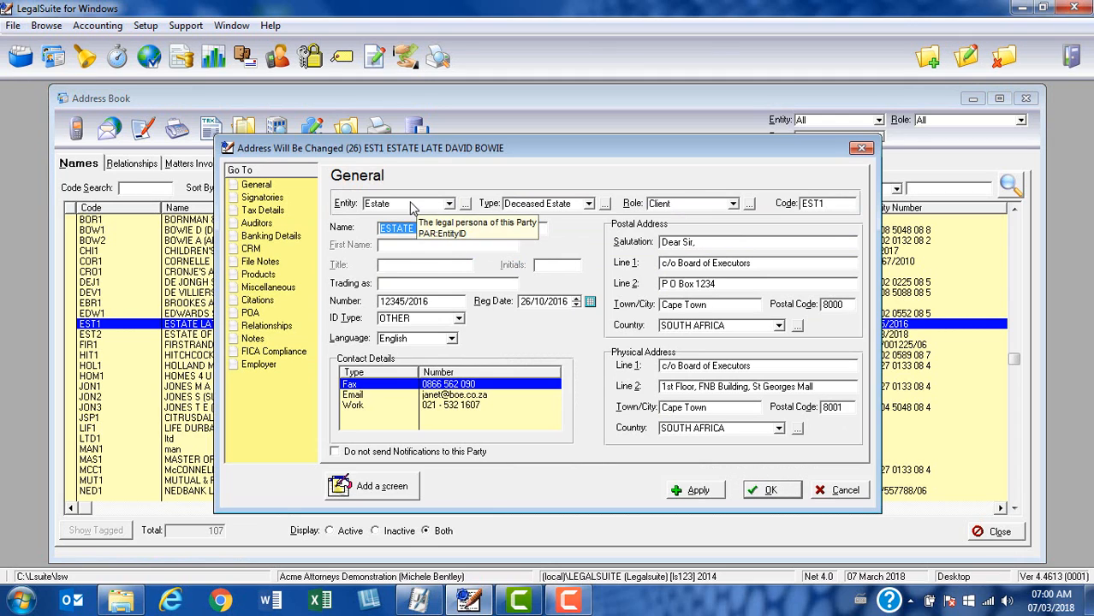
Step: Review the estate's entity, registration number and registration date in its general details
left_click(413, 208)
left_click(403, 249)
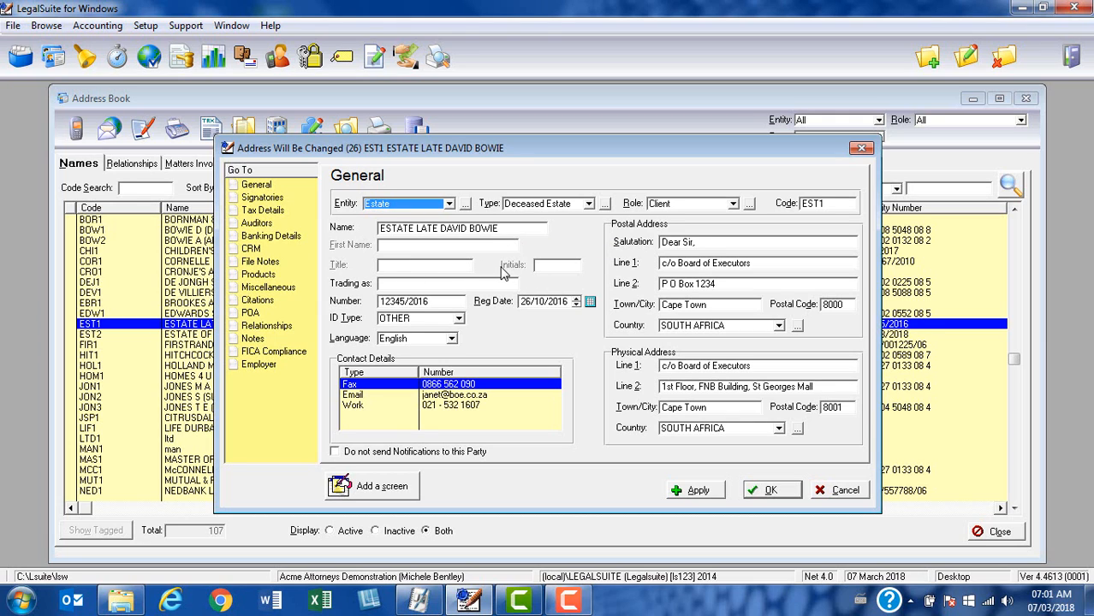
left_click_drag(438, 303, 365, 303)
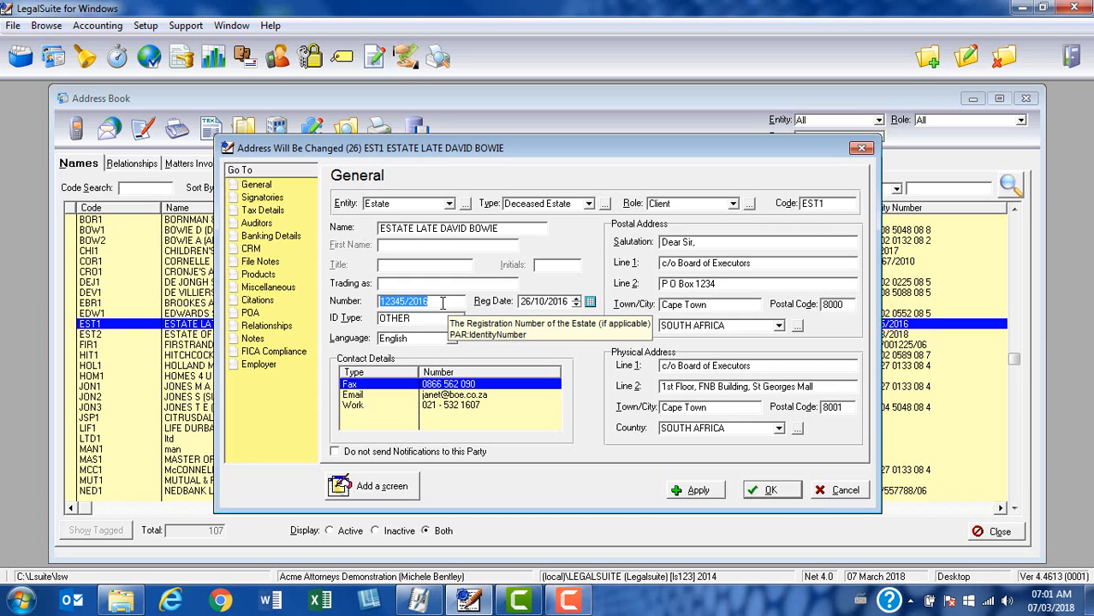
left_click(568, 301)
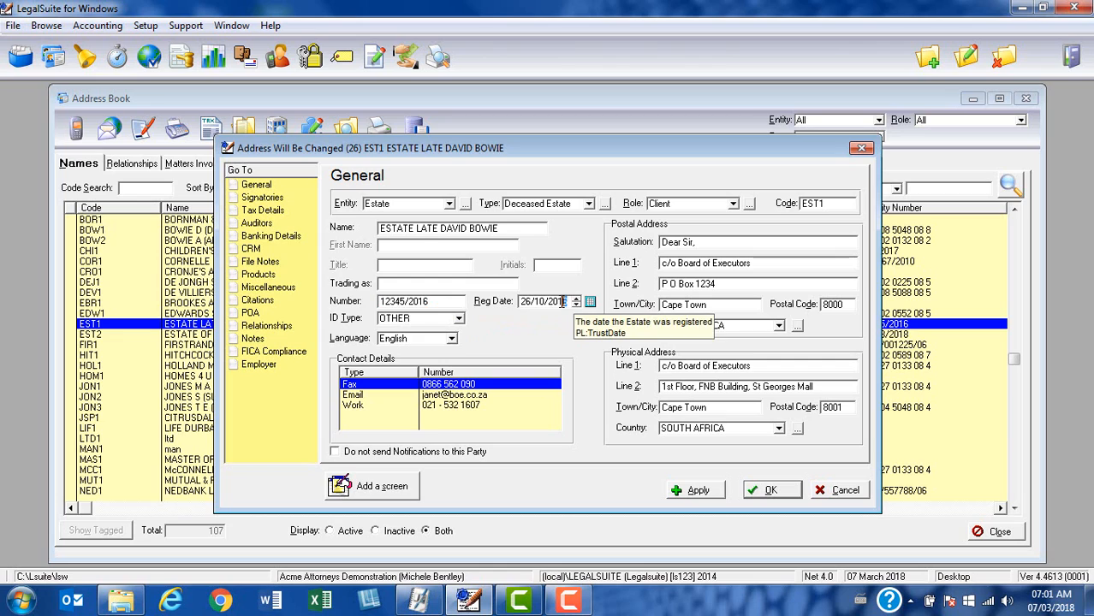
left_click(507, 305)
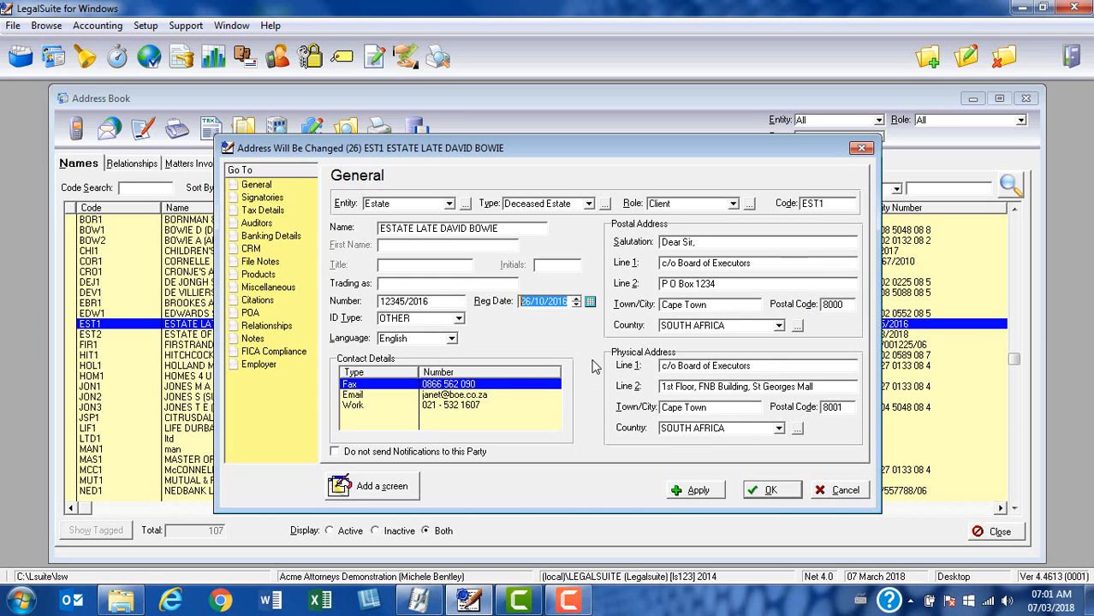
Step: Check the estate's signatories and High Court division, and close the record
left_click(264, 198)
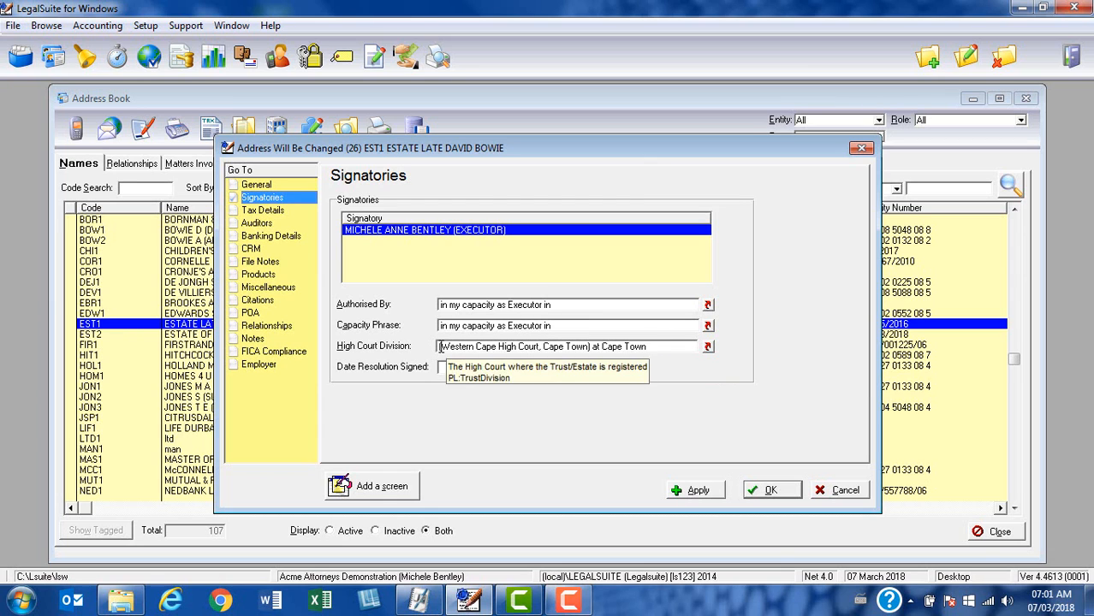
left_click_drag(440, 347, 669, 347)
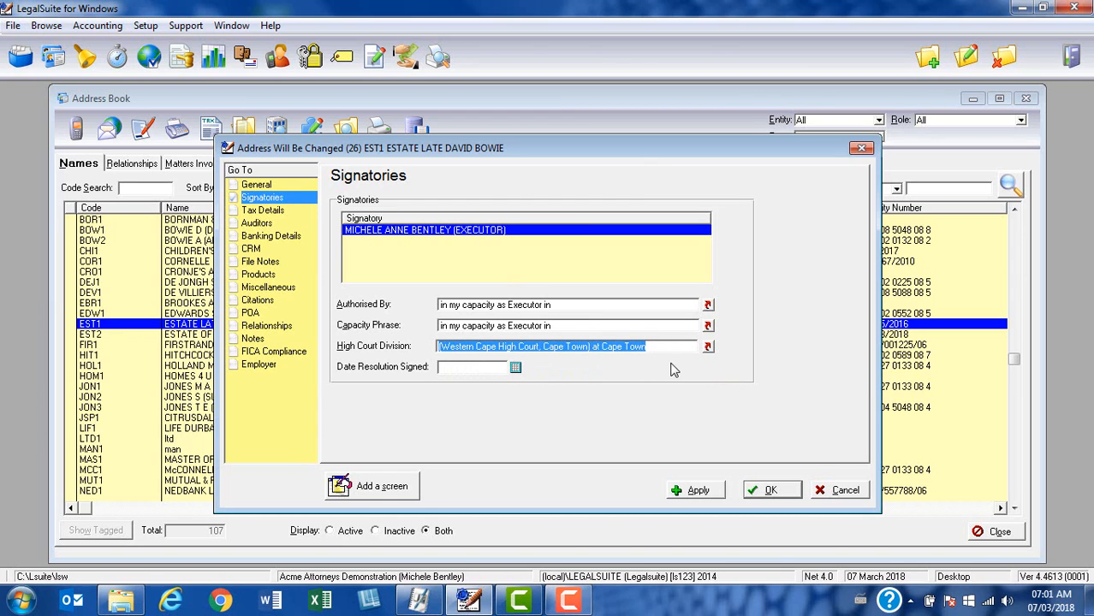
left_click(769, 490)
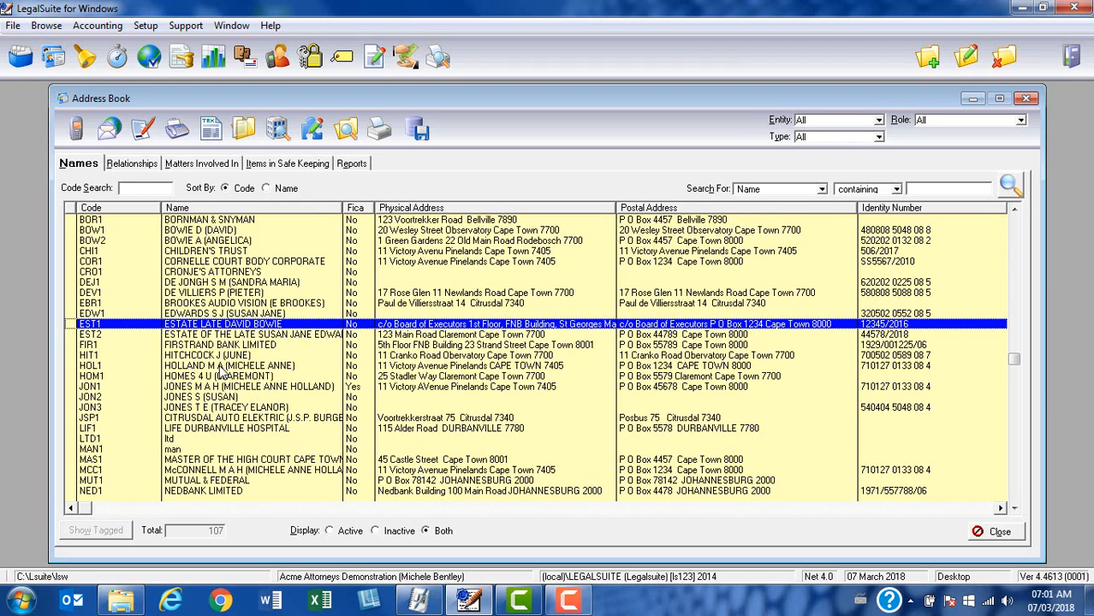
Step: Review the general details of the separate record for the deceased, David Bowie, and close both the record and the Address Book
left_click(220, 231)
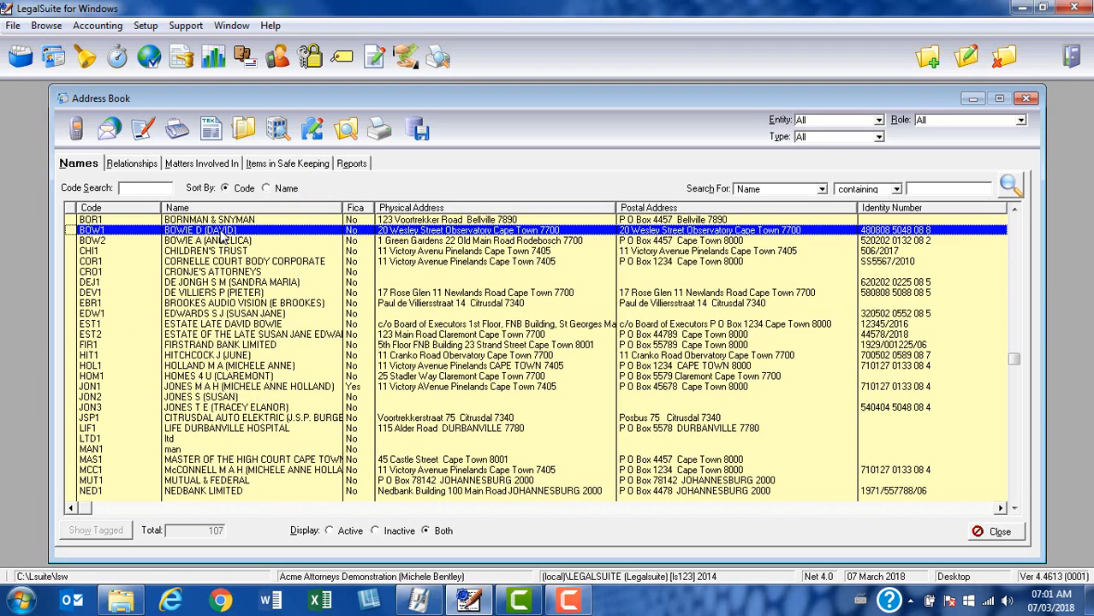
left_click(969, 62)
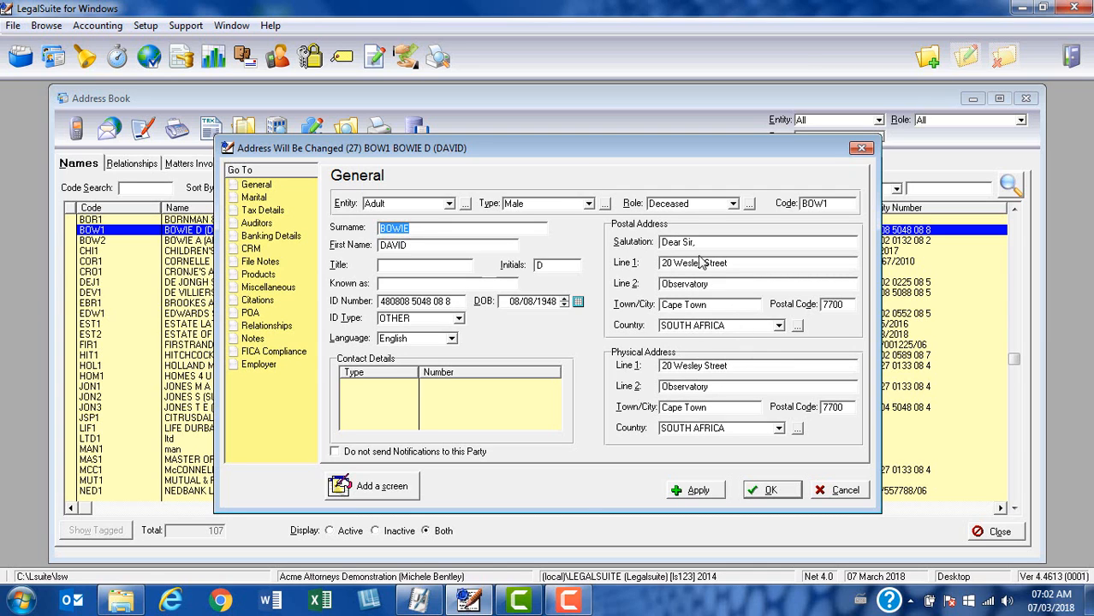
left_click(786, 497)
left_click(999, 532)
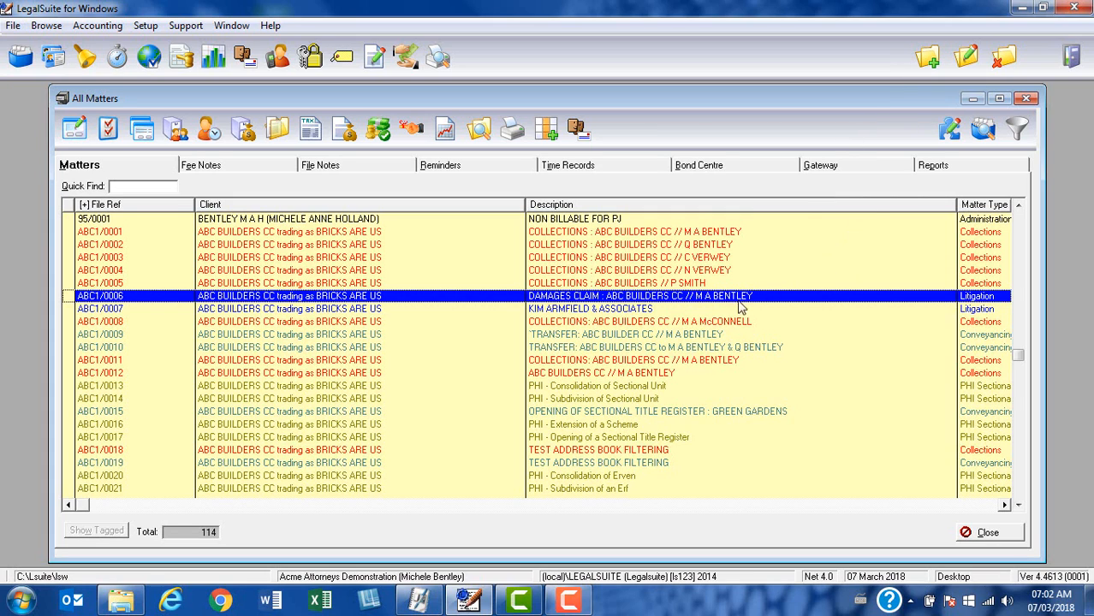
Step: Insert a new matter and choose Estate Late David Bowie from the Address Book as its client
right_click(730, 312)
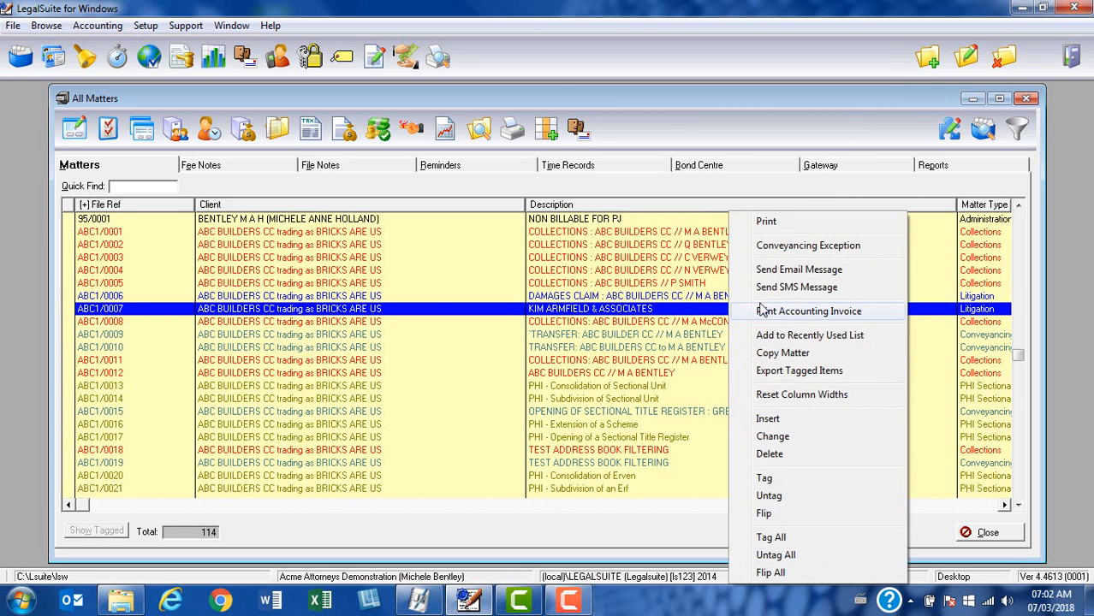
left_click(780, 419)
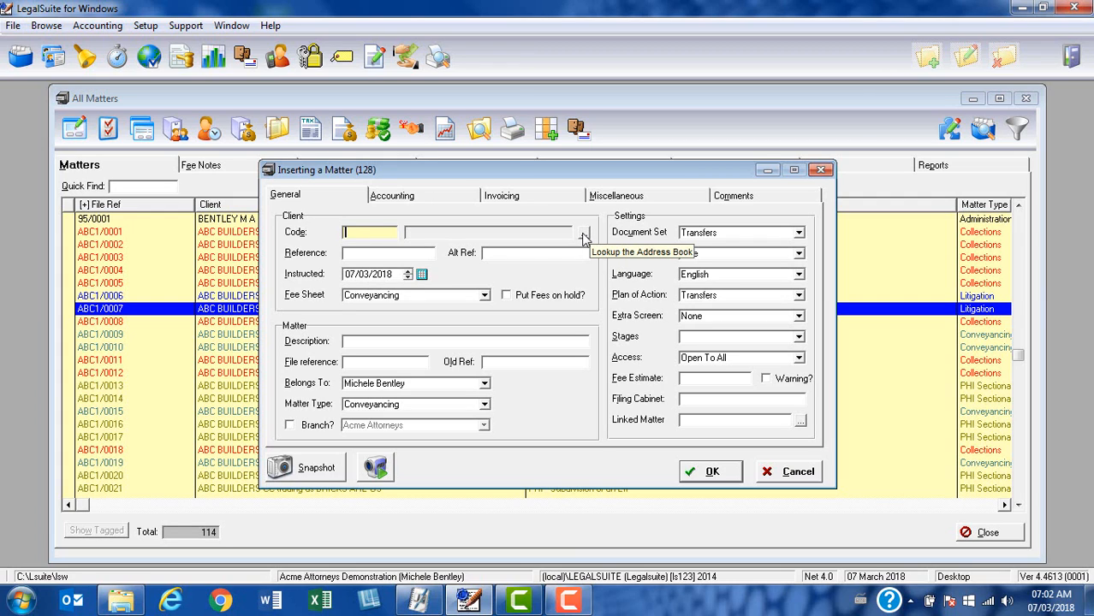
left_click(583, 237)
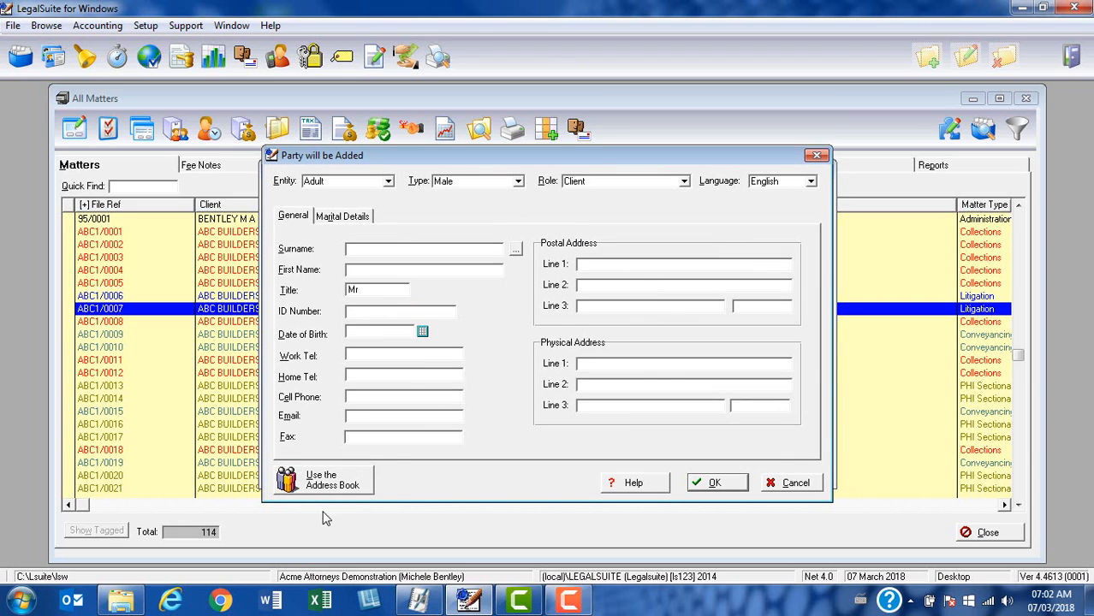
left_click(327, 483)
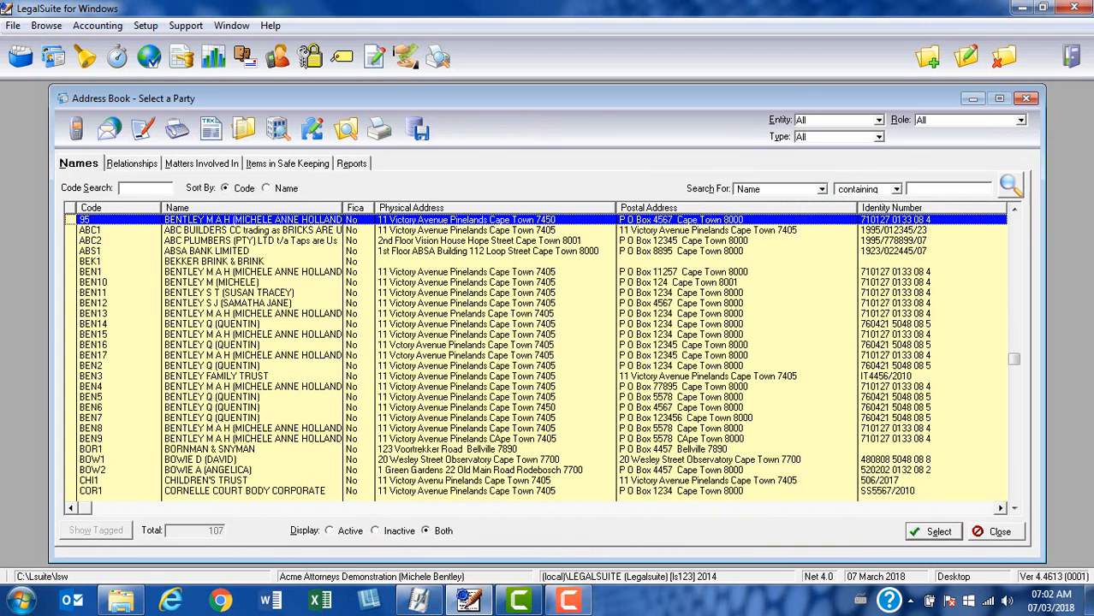
key("Down")
key("Down")
key("Down")
key("Down")
key("Down")
key("Down")
key("Down")
key("Down")
key("Down")
key("Down")
key("Down")
key("Down")
key("Down")
key("Down")
key("Down")
key("Down")
key("Down")
key("Down")
key("Down")
key("Down")
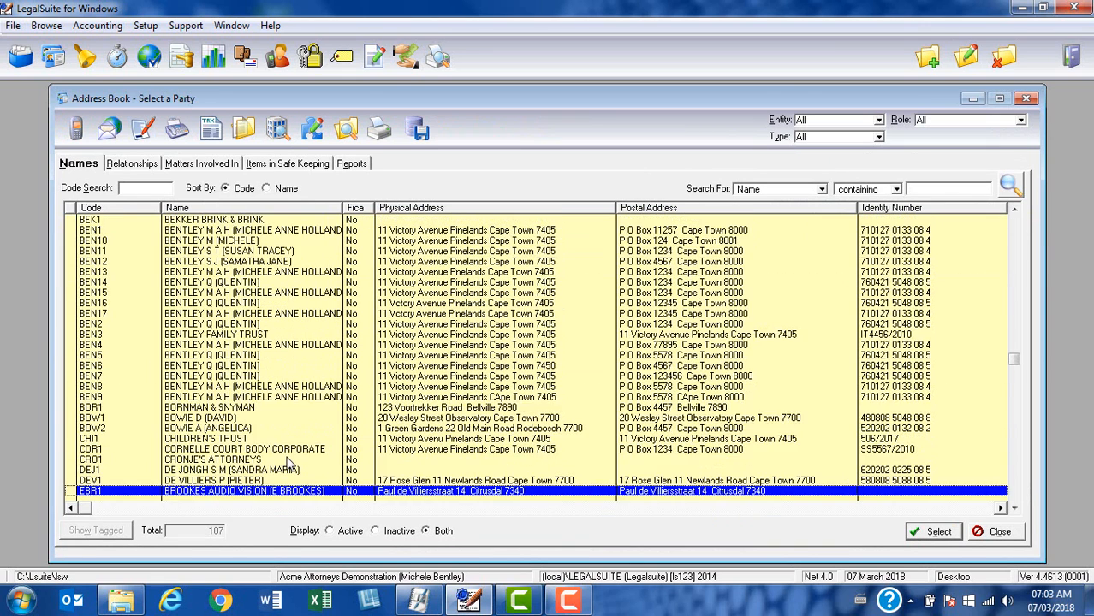
key("Down")
key("Down")
key("Down")
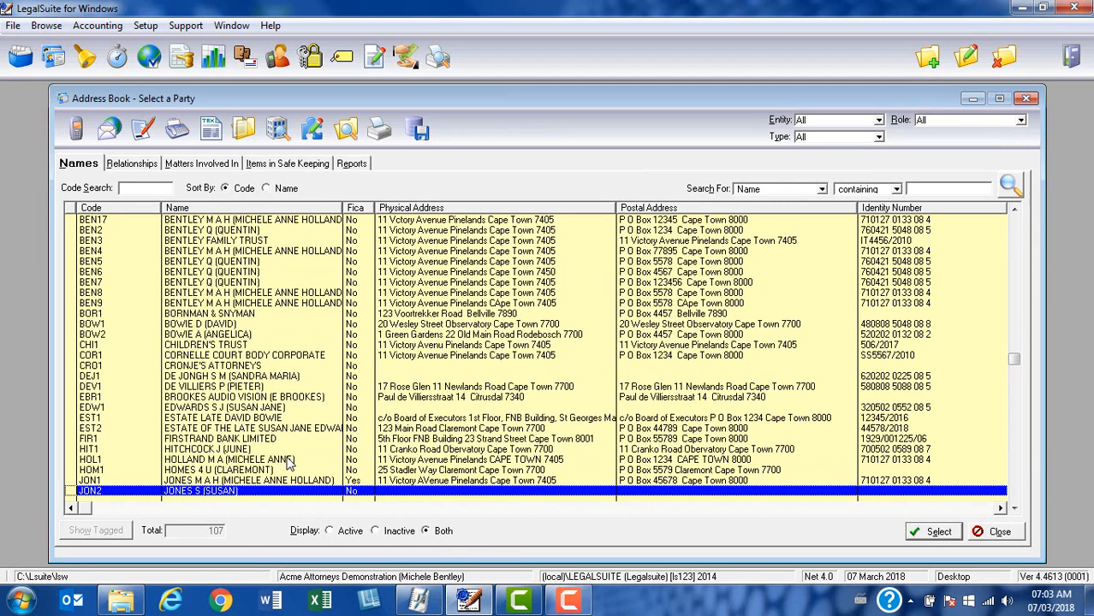
left_click(268, 418)
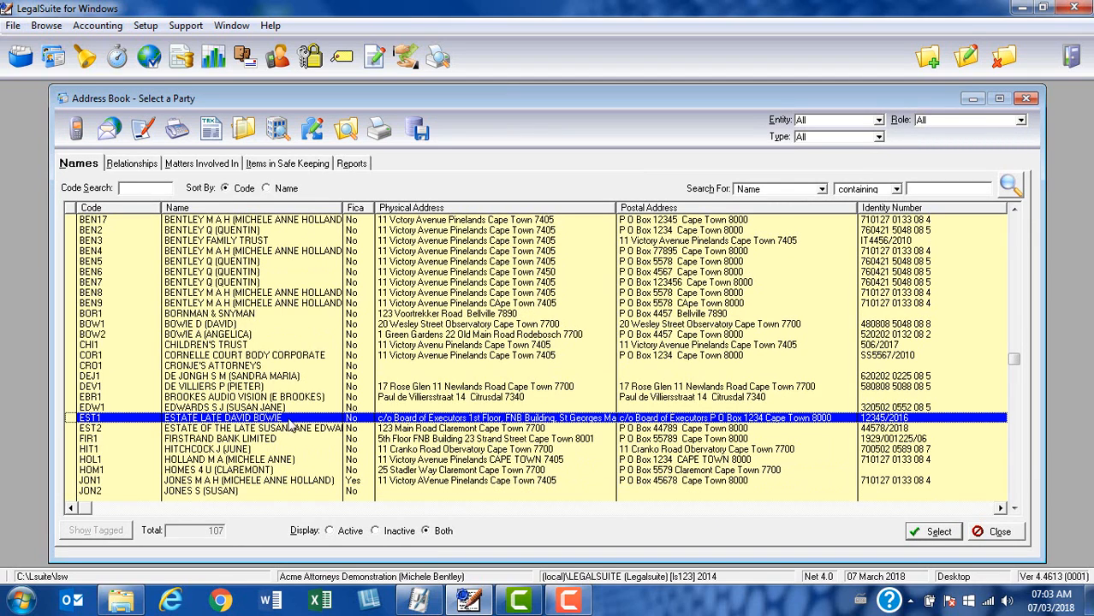
left_click(932, 532)
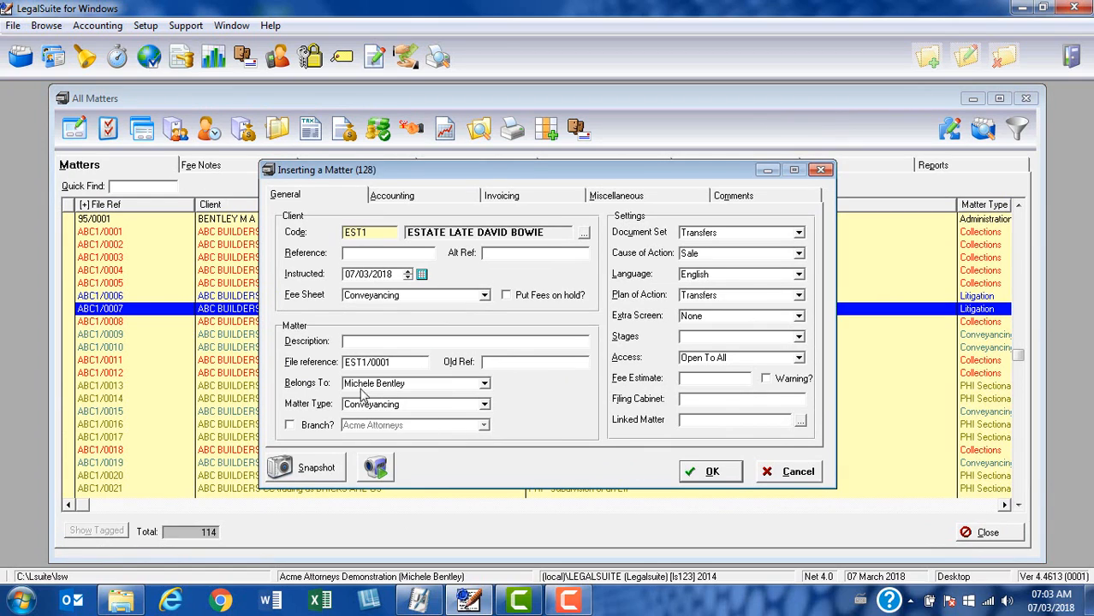
Step: Enter the matter description as "TRANSFER : E/L BOWIE to" followed by the buyer's initial and surname
left_click(402, 363)
left_click_drag(403, 363, 333, 369)
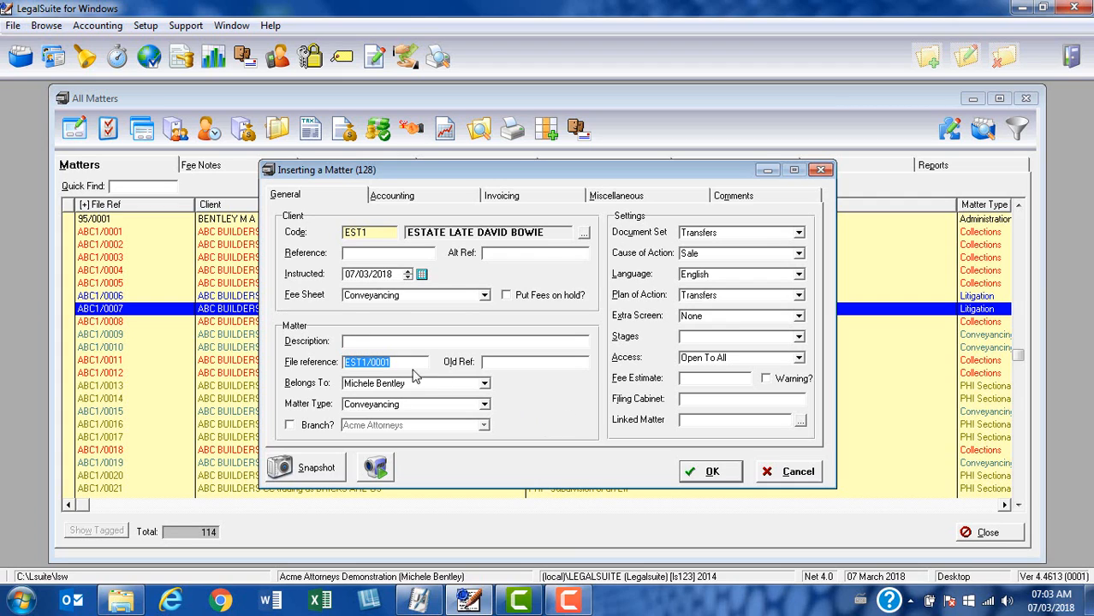
left_click(386, 342)
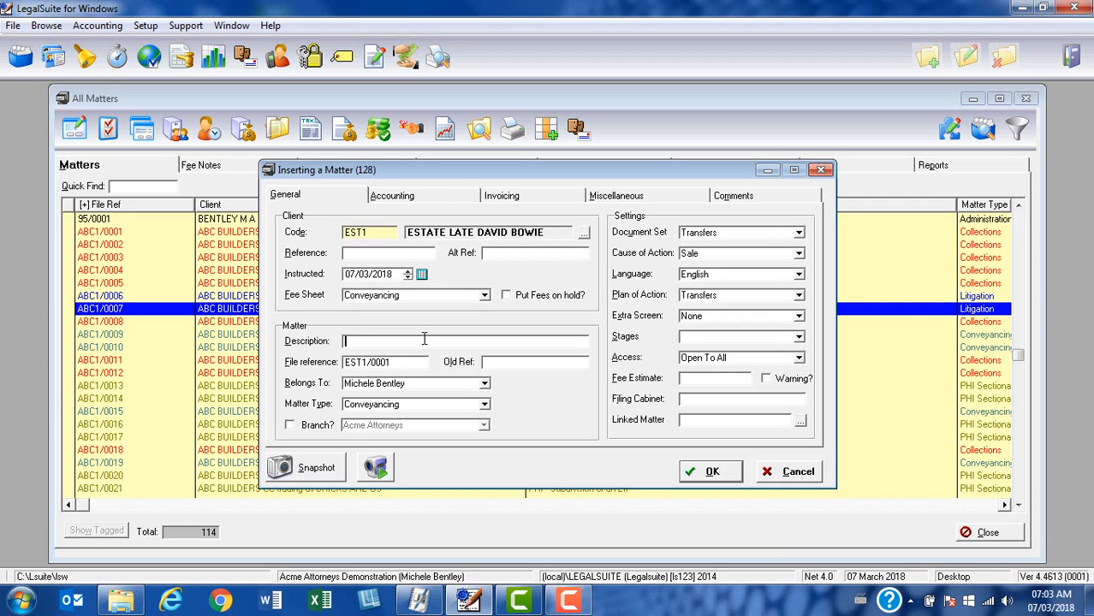
type("TRANSFER : E/L BO")
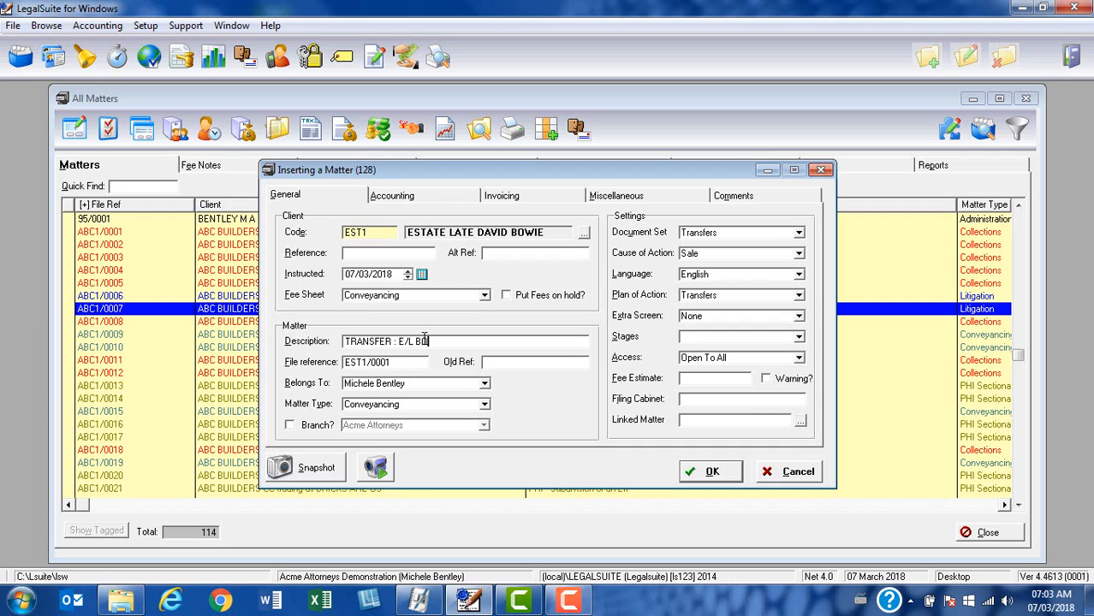
type("WIE to J HITCHCOCK")
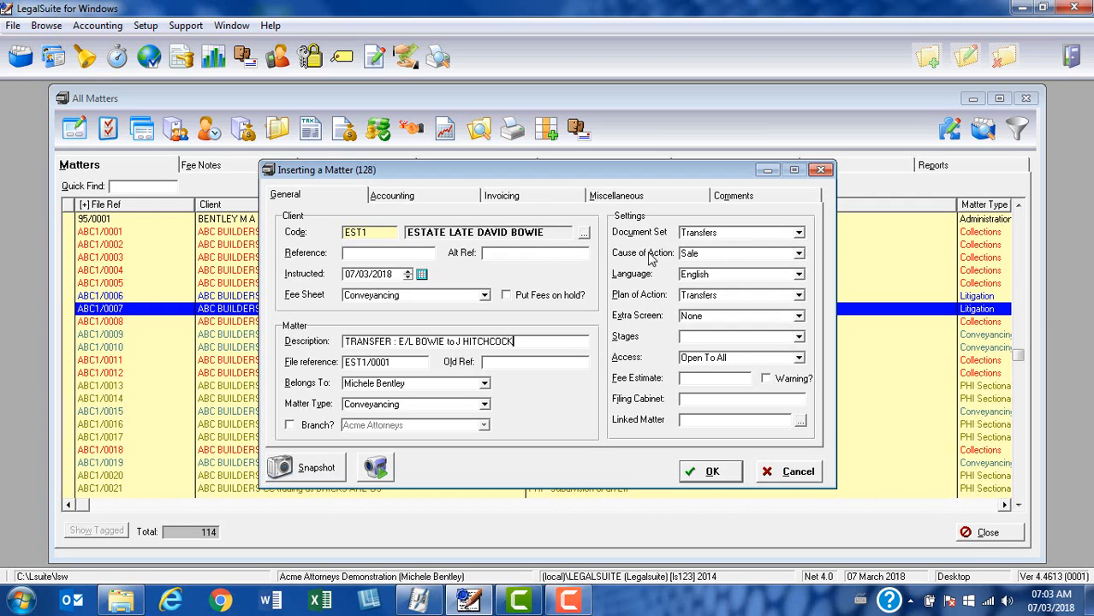
Step: Set the cause of action to Deceased Estate Sale and the plan of action to None, and save the matter
left_click(797, 255)
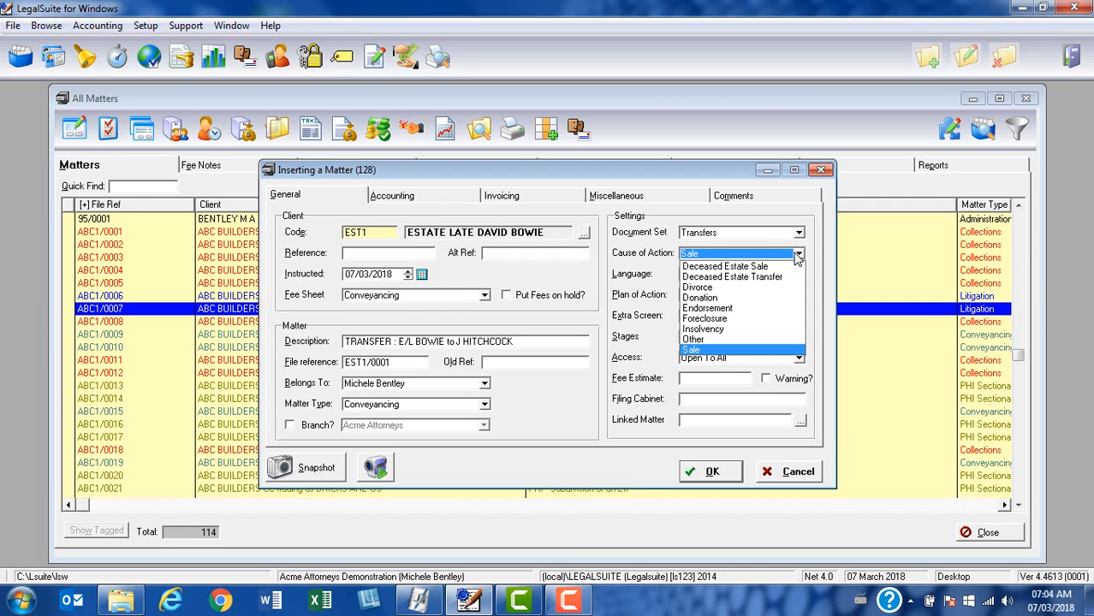
left_click(717, 268)
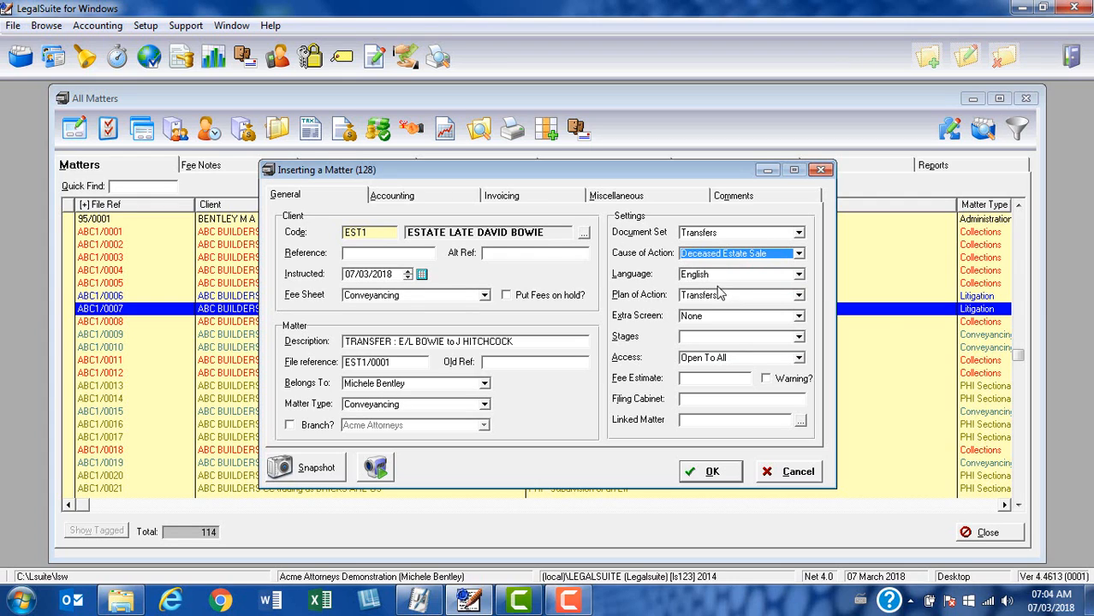
left_click(719, 296)
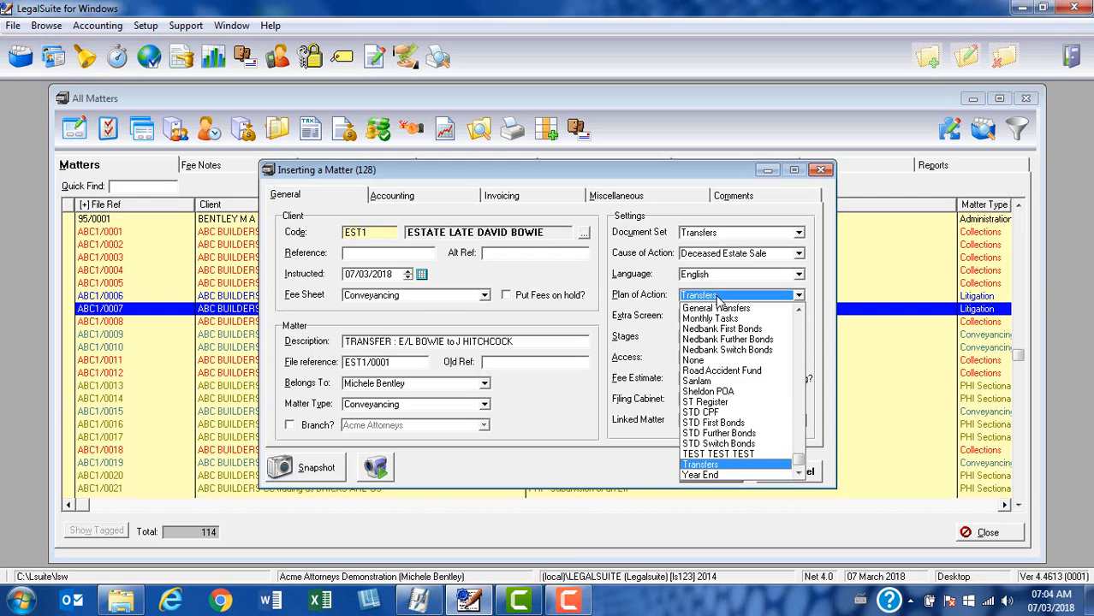
left_click(699, 360)
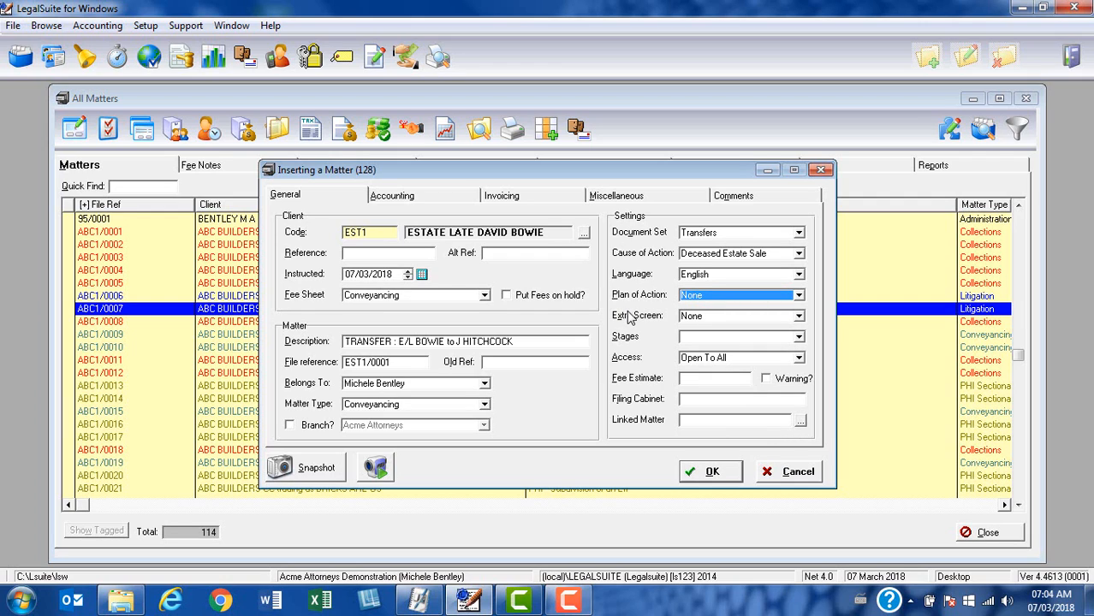
left_click(721, 475)
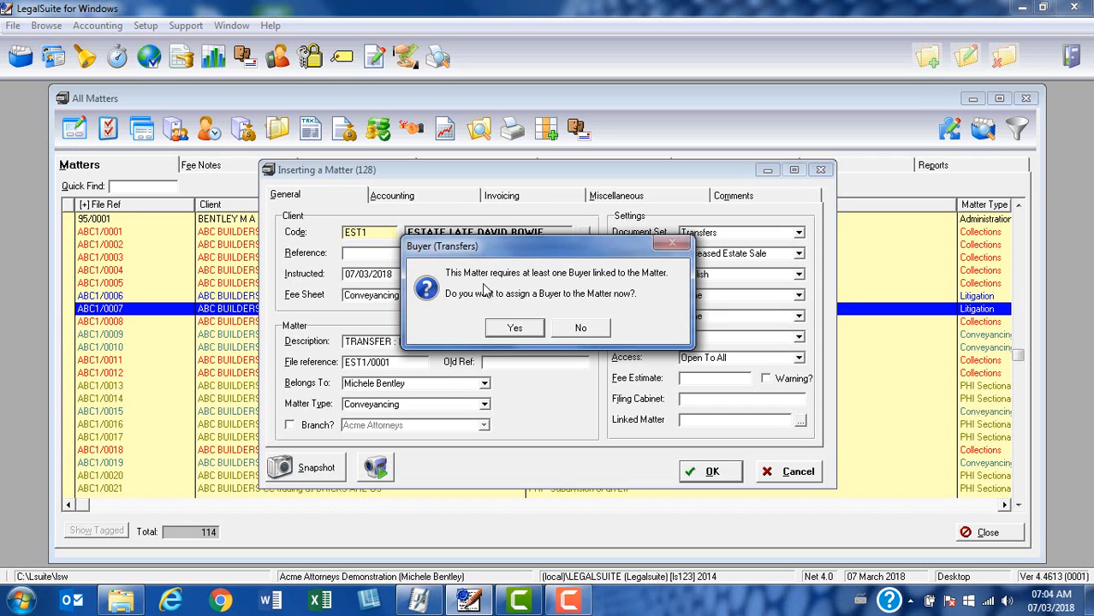
Step: Assign the buyer named in the matter description, choosing their record from the Address Book with all roles shown
left_click(514, 330)
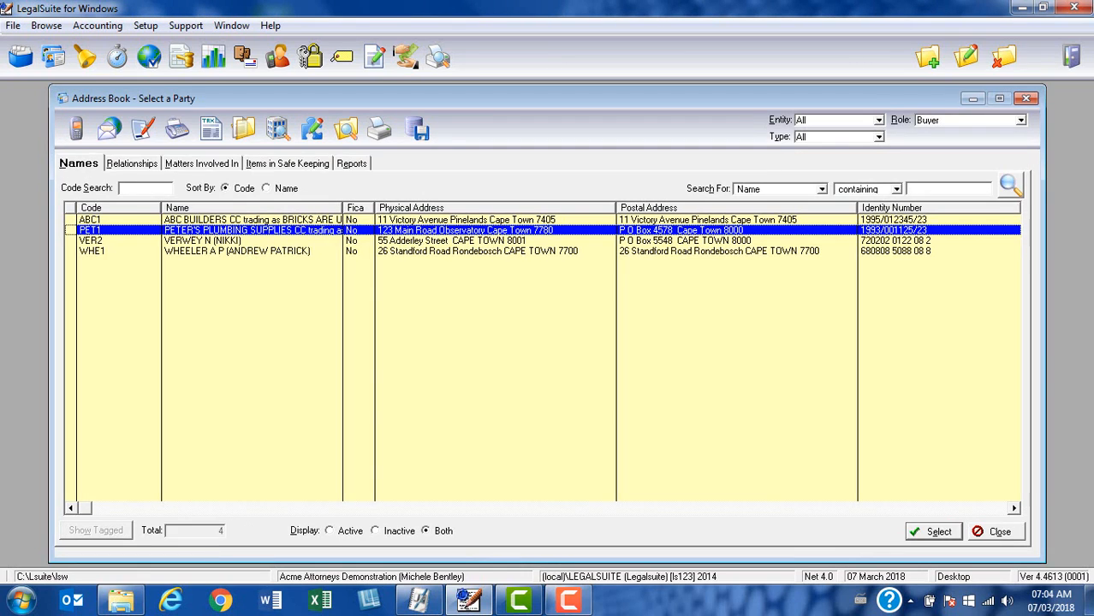
left_click(1021, 121)
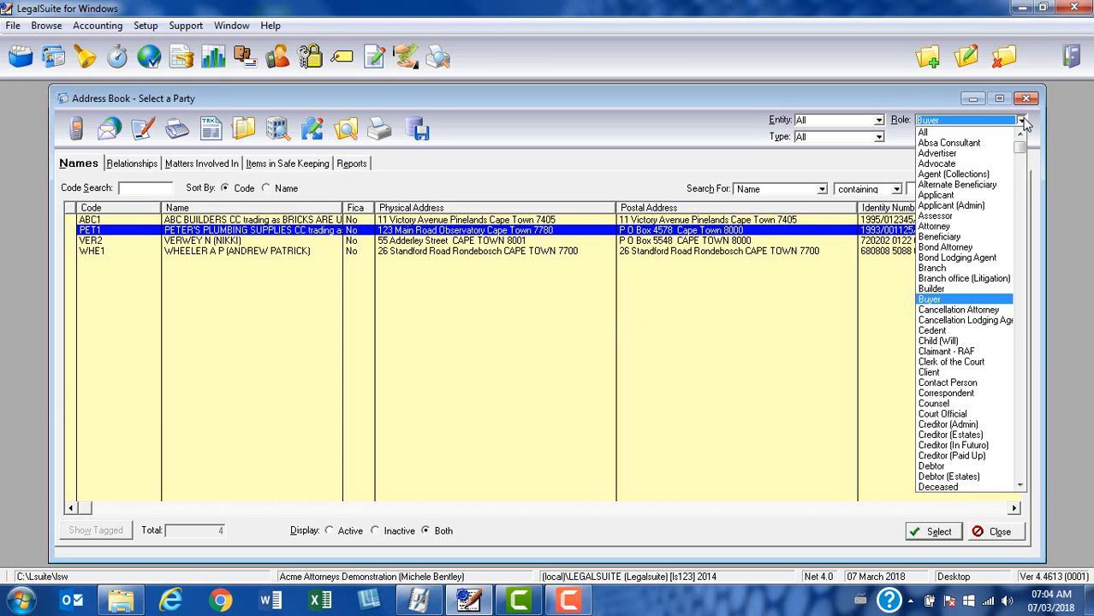
left_click(944, 140)
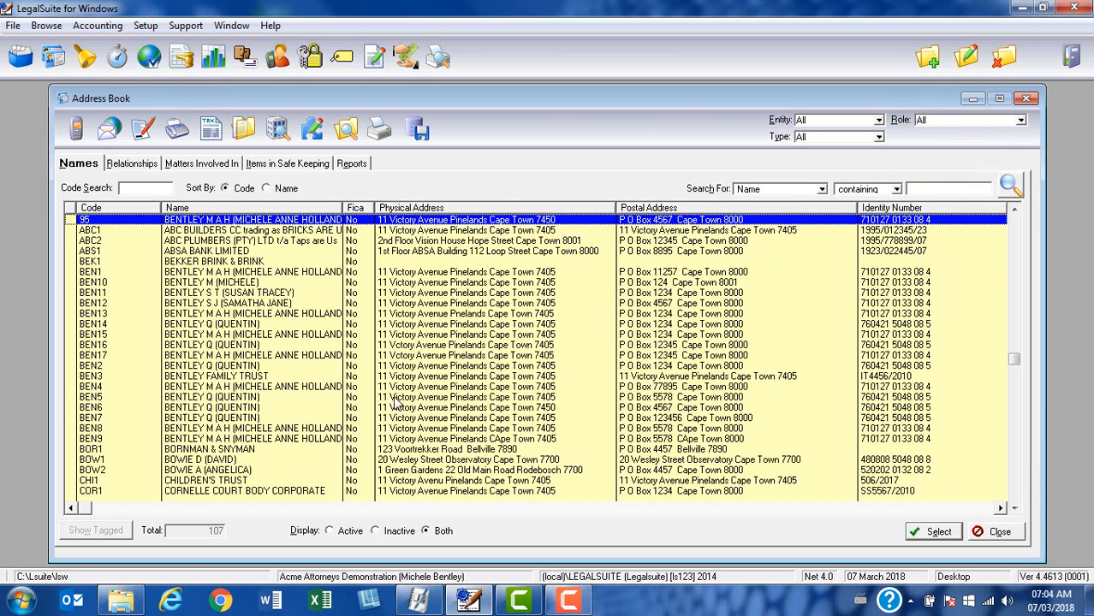
scroll(304, 399, "down", 9)
scroll(304, 399, "down", 6)
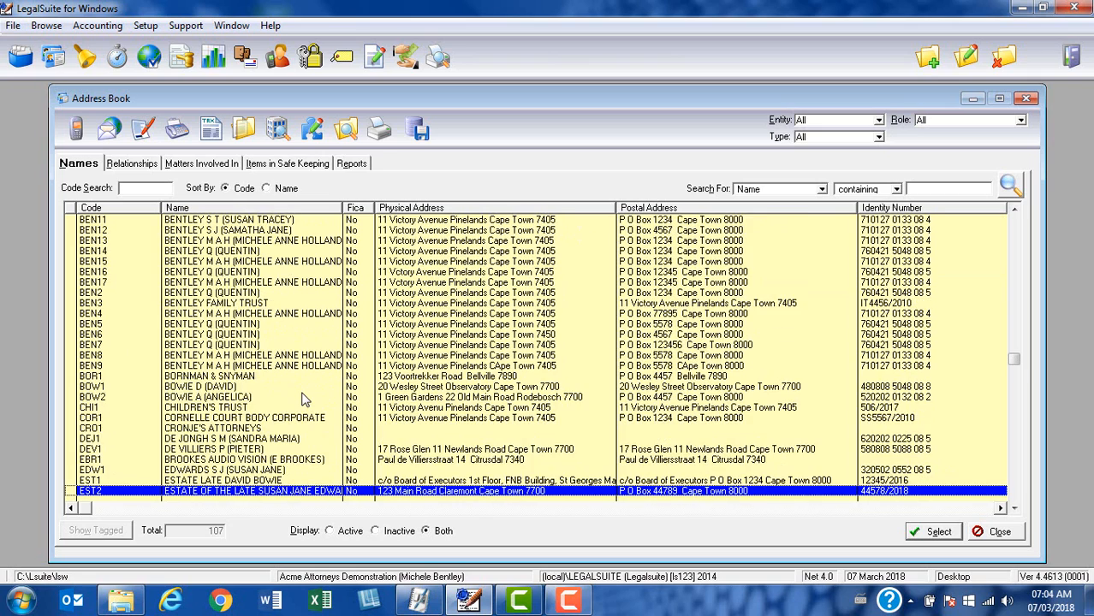
scroll(304, 399, "down", 6)
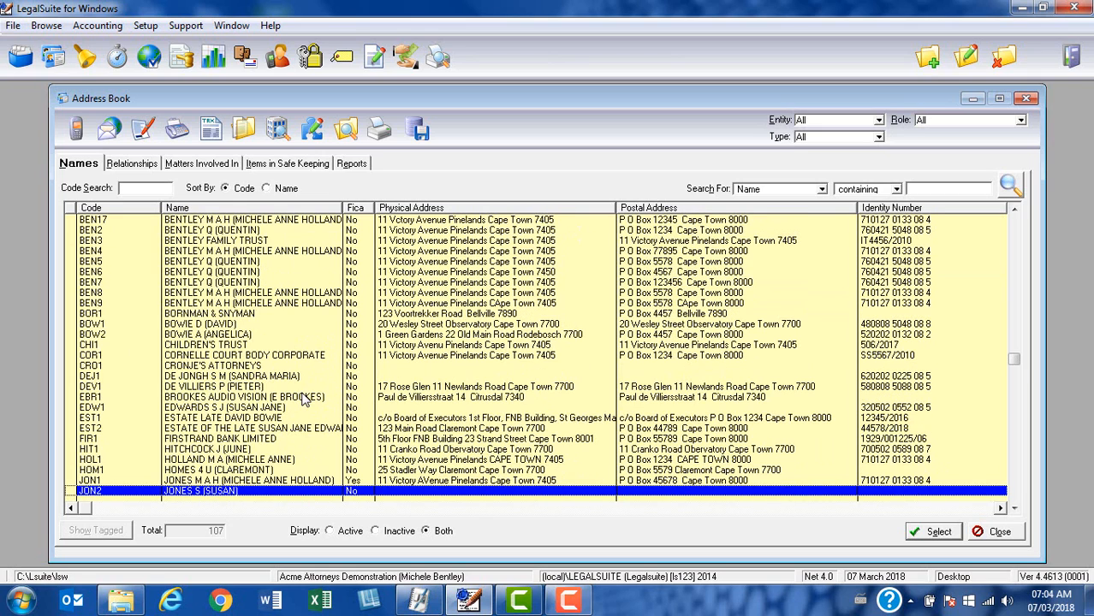
left_click(221, 450)
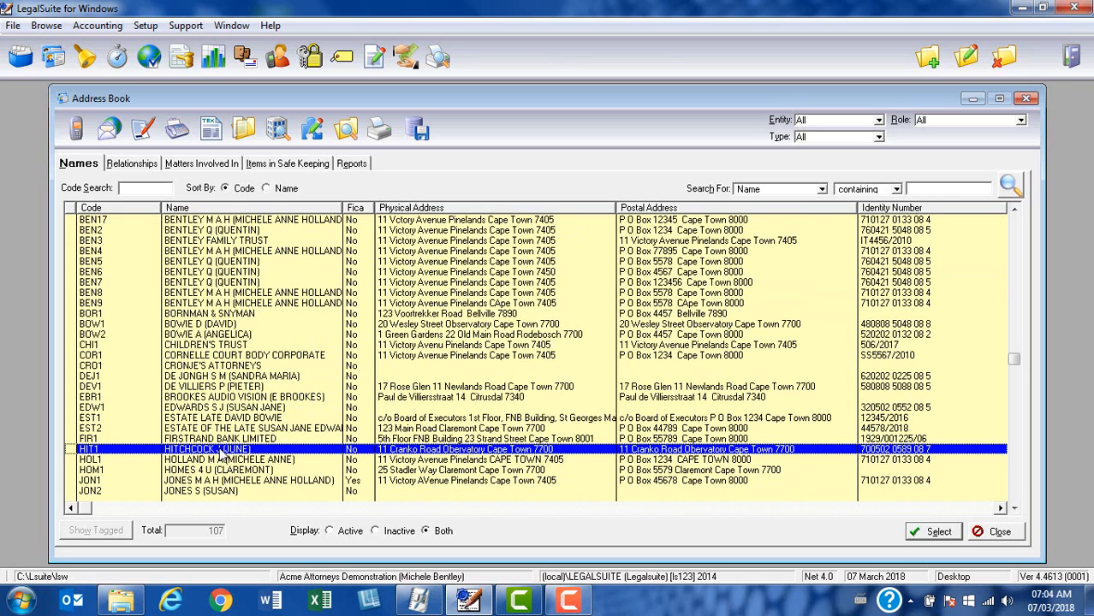
left_click(938, 532)
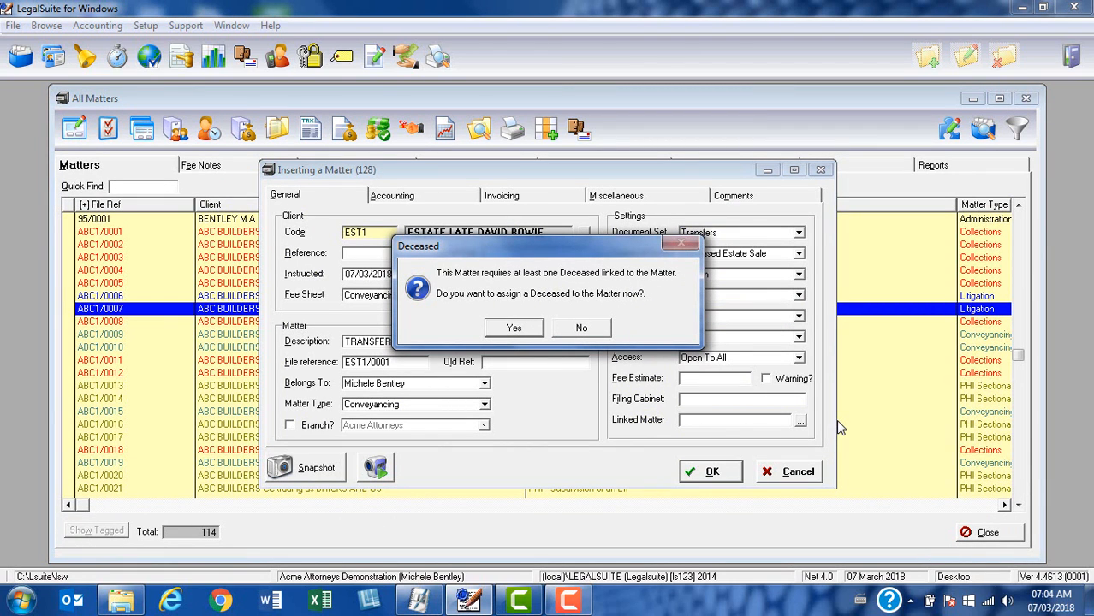
Step: Assign David Bowie to the matter as the Deceased party from the Address Book
left_click(514, 332)
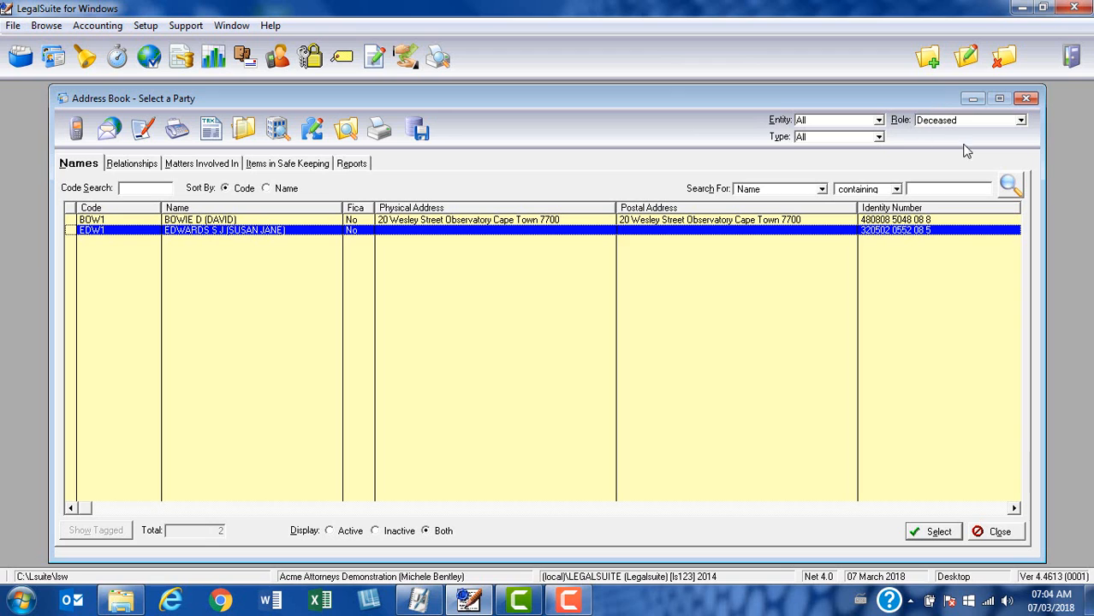
left_click(206, 222)
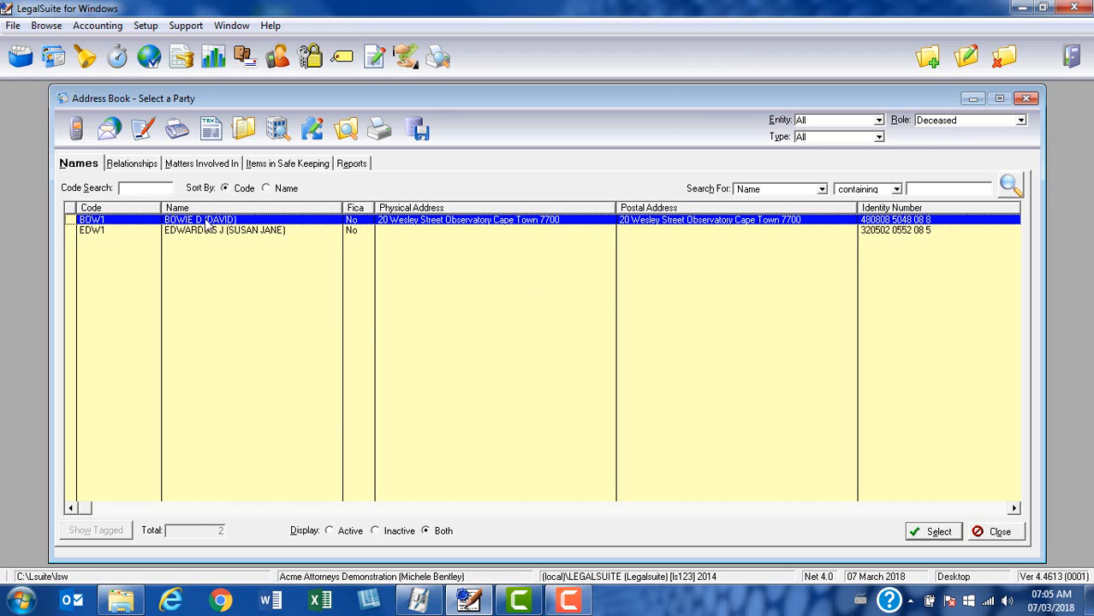
left_click(939, 534)
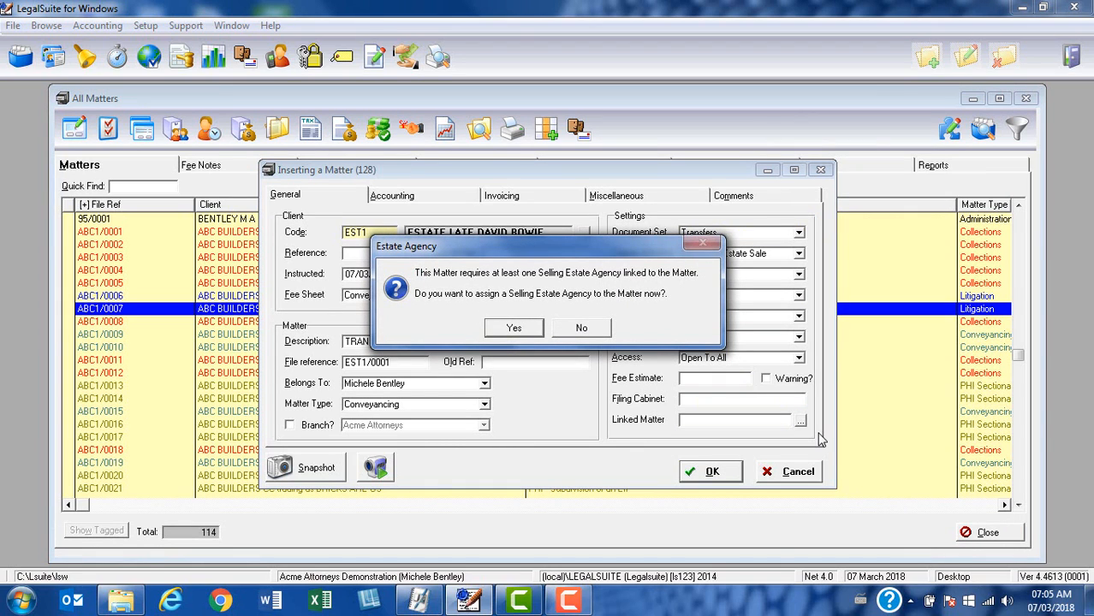
Step: Assign Virtual Realty (Pinelands) to the matter as the Selling Estate Agency
left_click(516, 331)
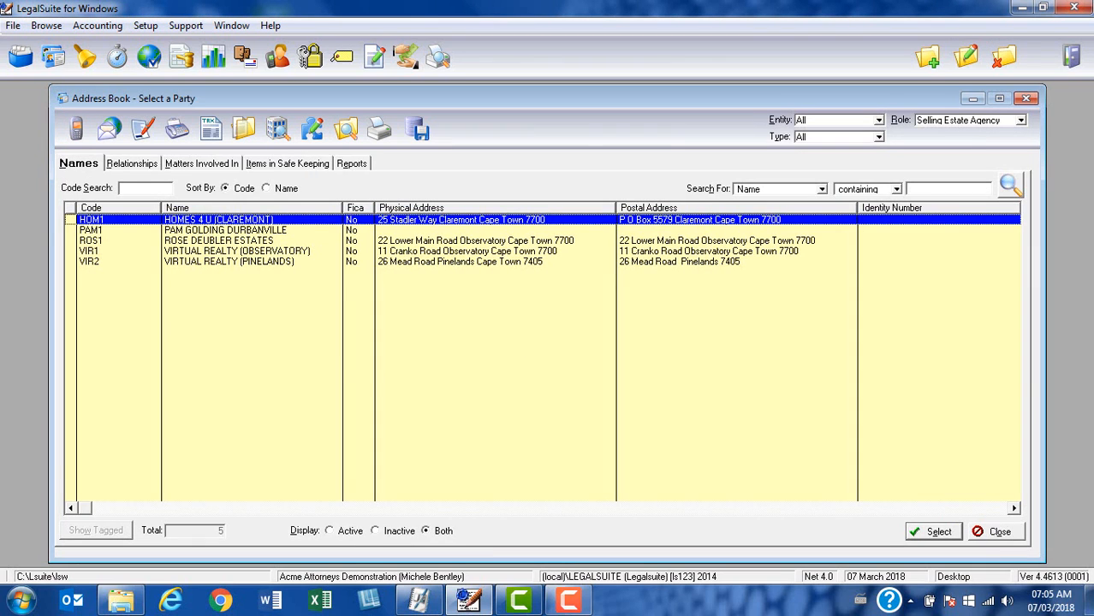
left_click(239, 262)
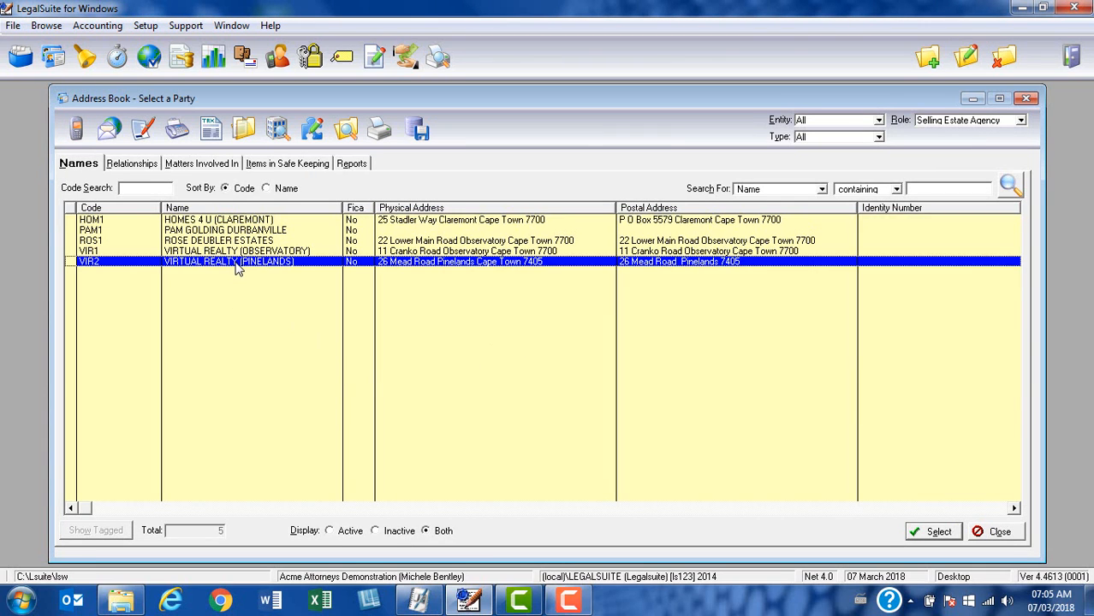
left_click(933, 532)
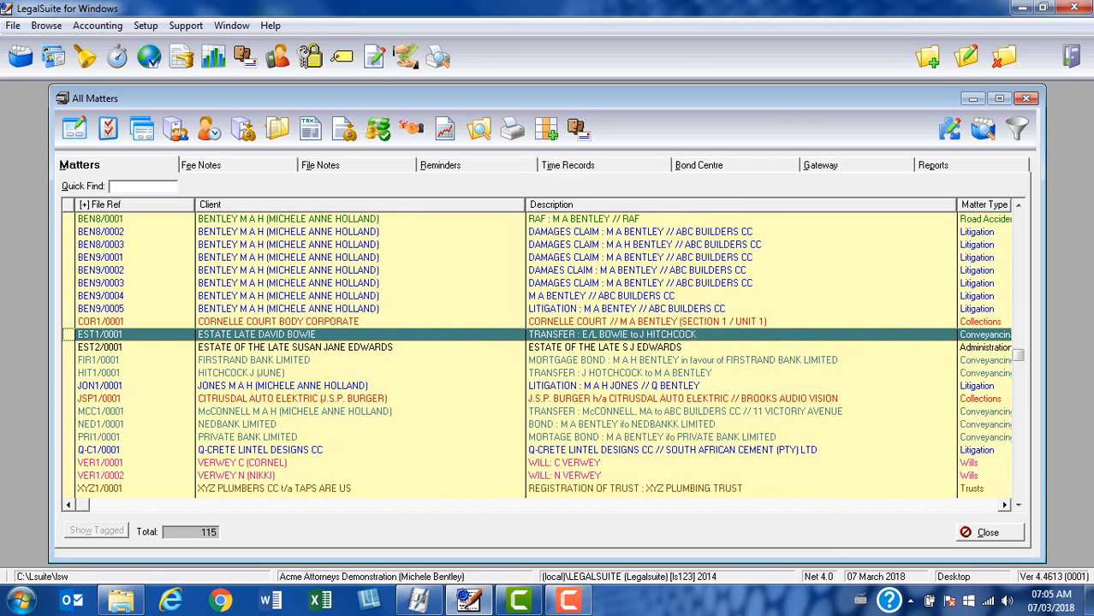
Step: Review the seller, buyer and deceased among the parties linked to the Estate Late David Bowie matter, and close the list
left_click(176, 130)
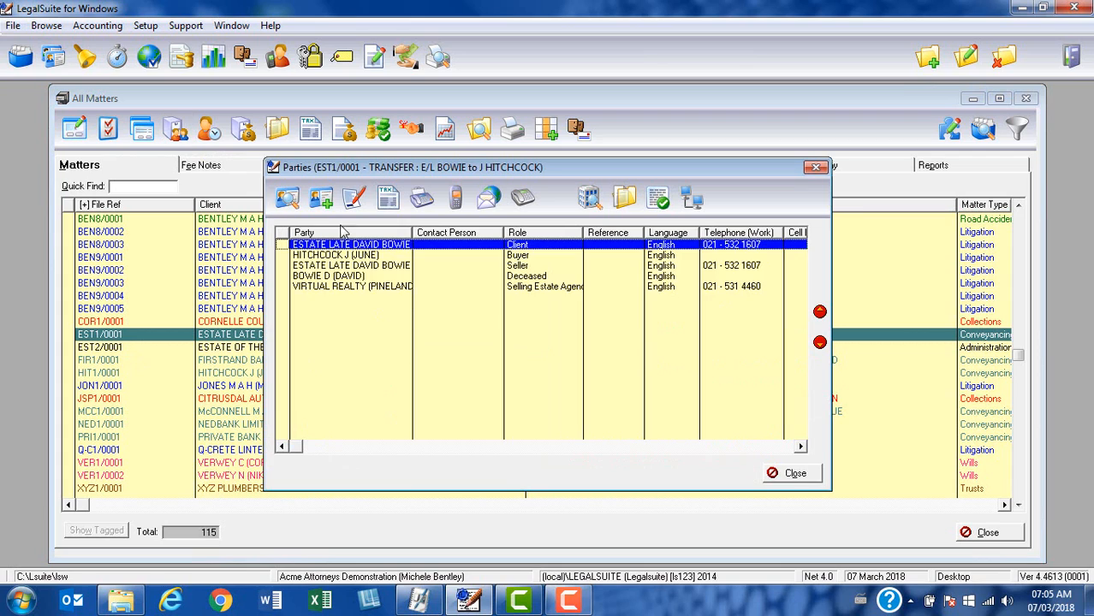
left_click(376, 267)
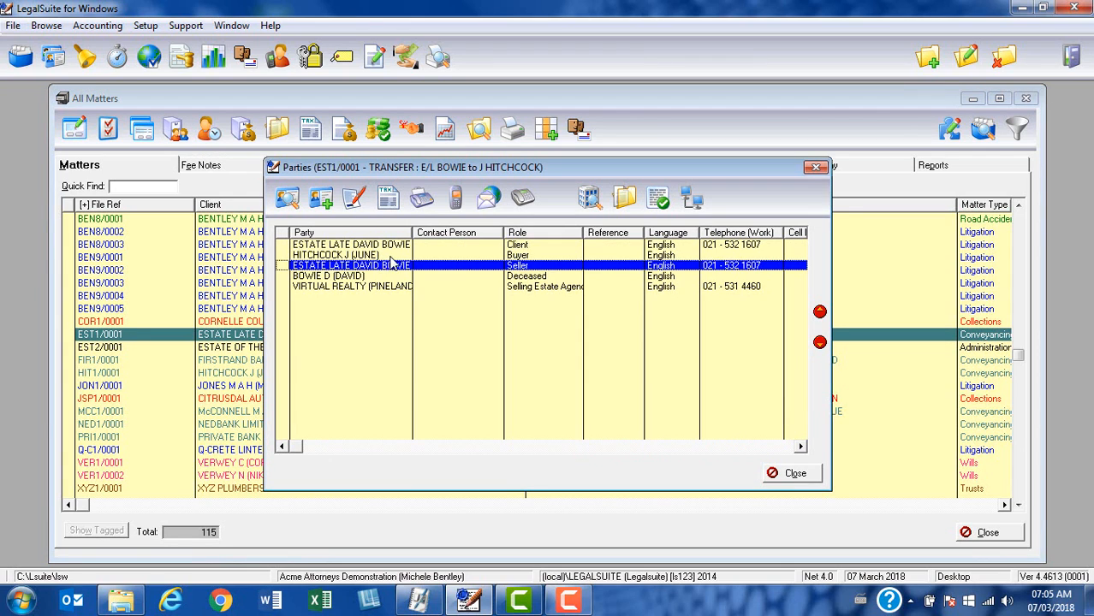
left_click(392, 256)
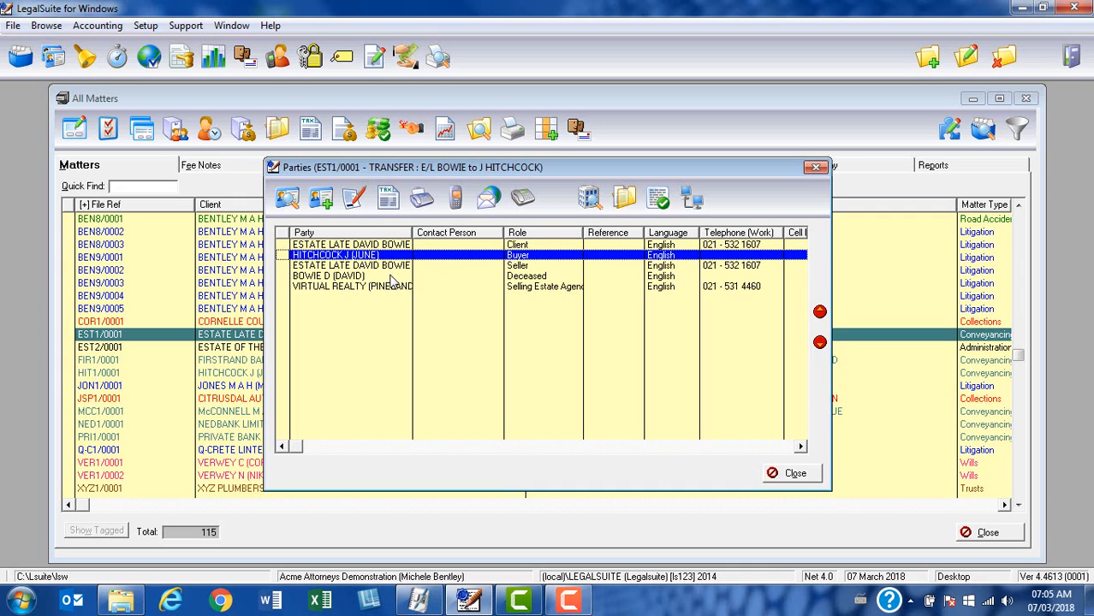
left_click(391, 277)
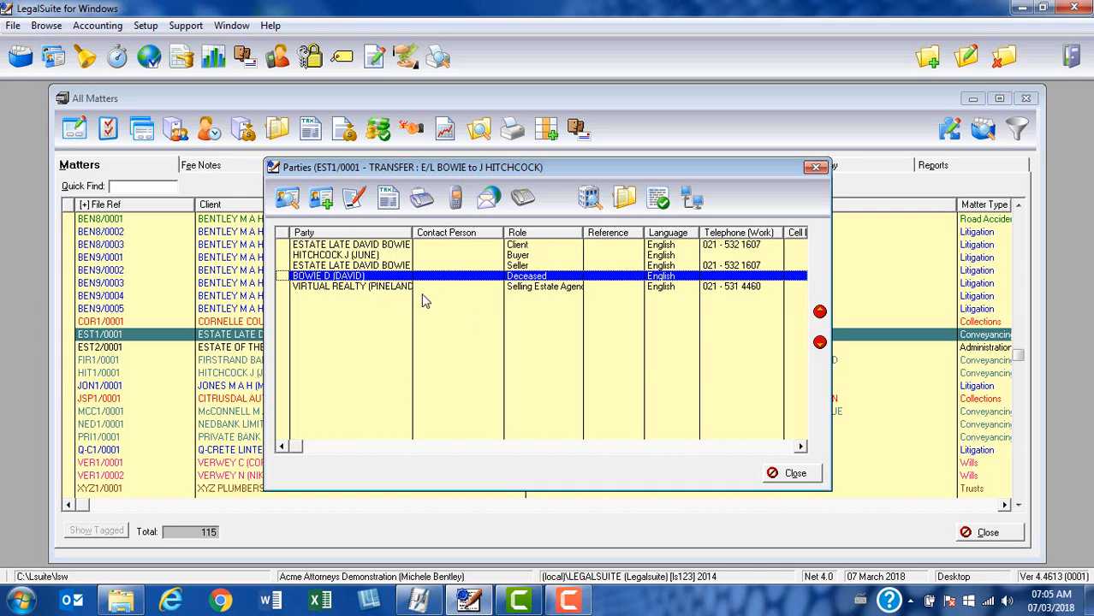
left_click(792, 475)
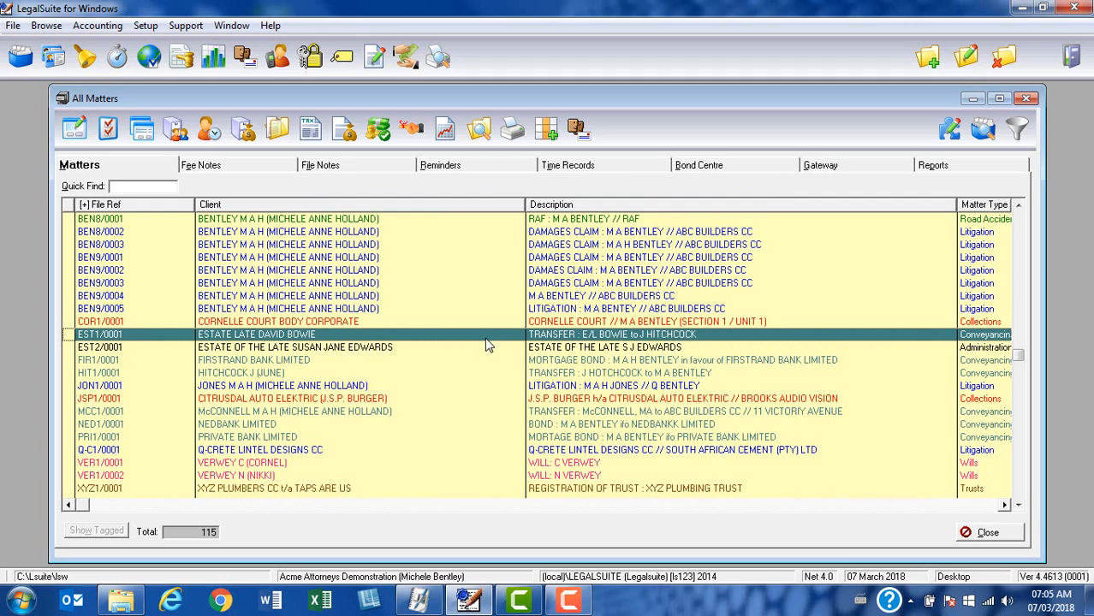
Step: Check the matter's general transfer details, and change its cause of action to Deceased Estate Transfer in the matter settings
left_click(74, 139)
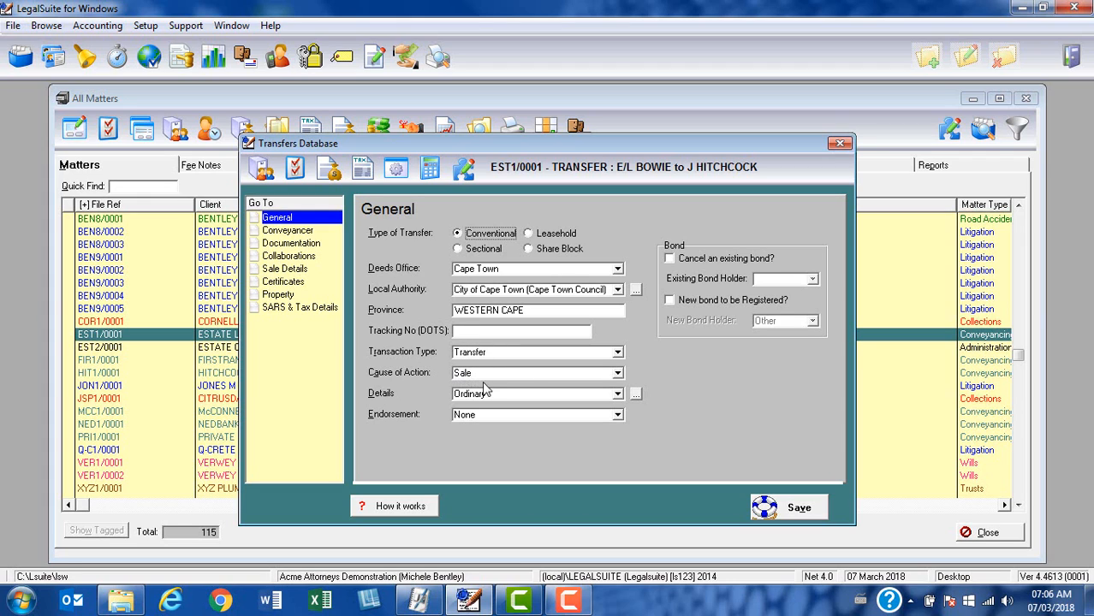
left_click(798, 511)
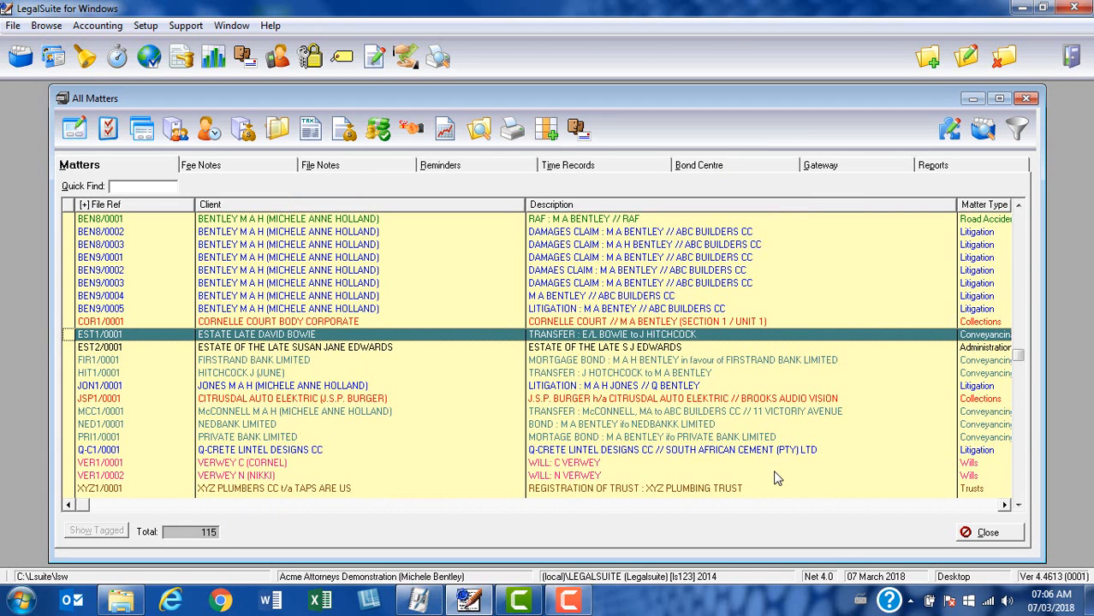
left_click(968, 57)
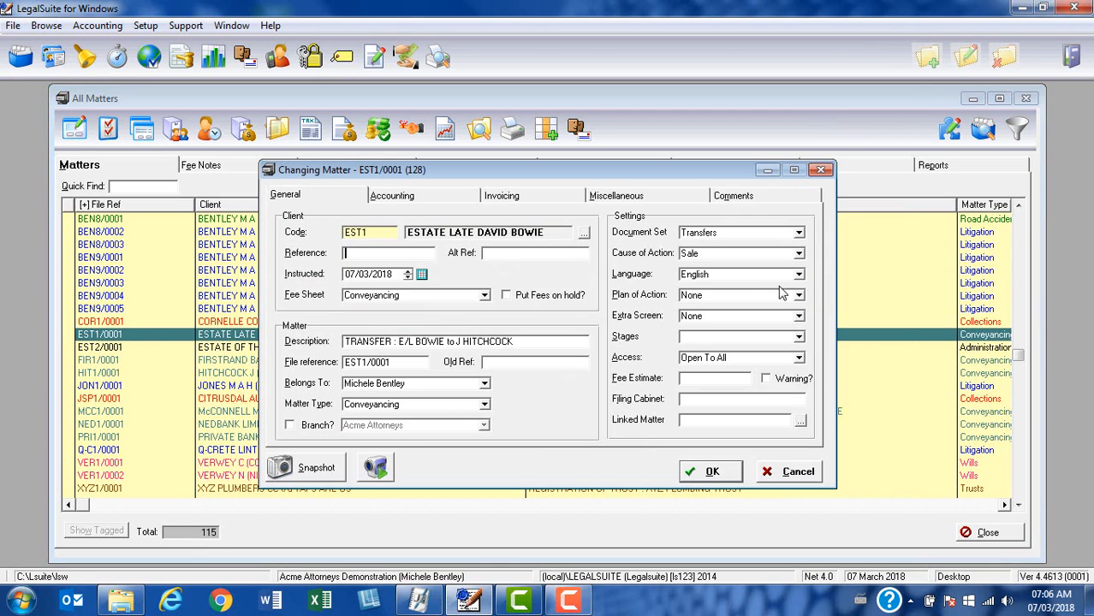
left_click(798, 254)
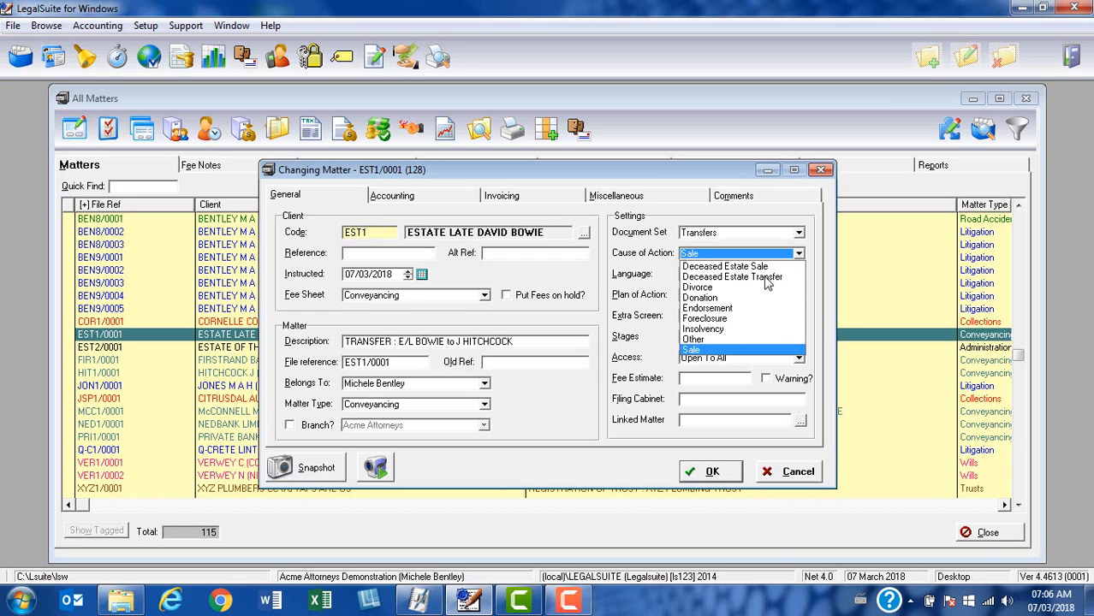
left_click(766, 278)
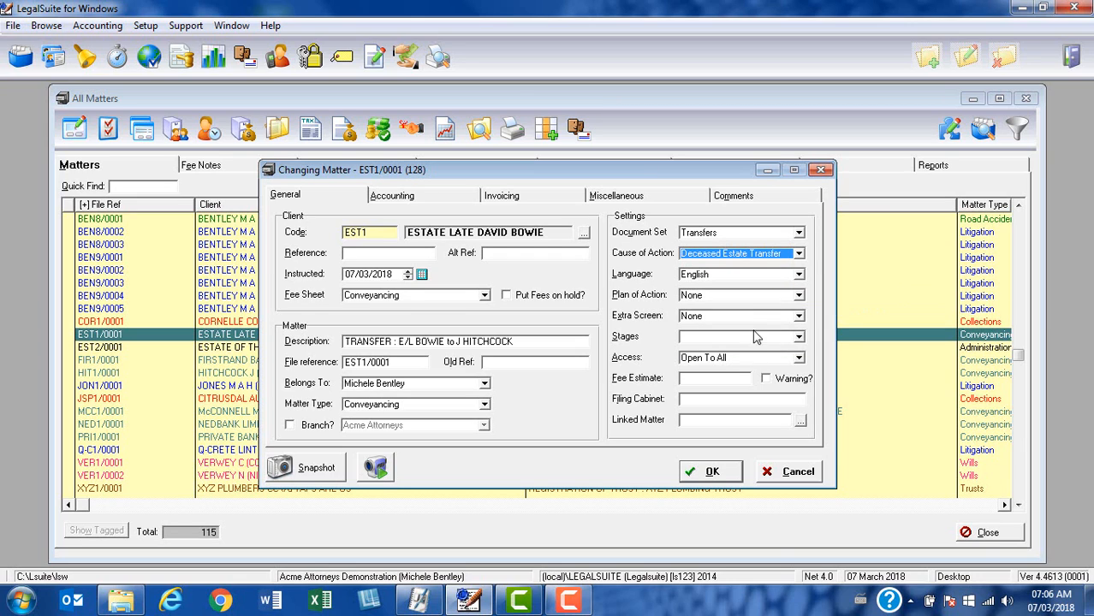
left_click(714, 472)
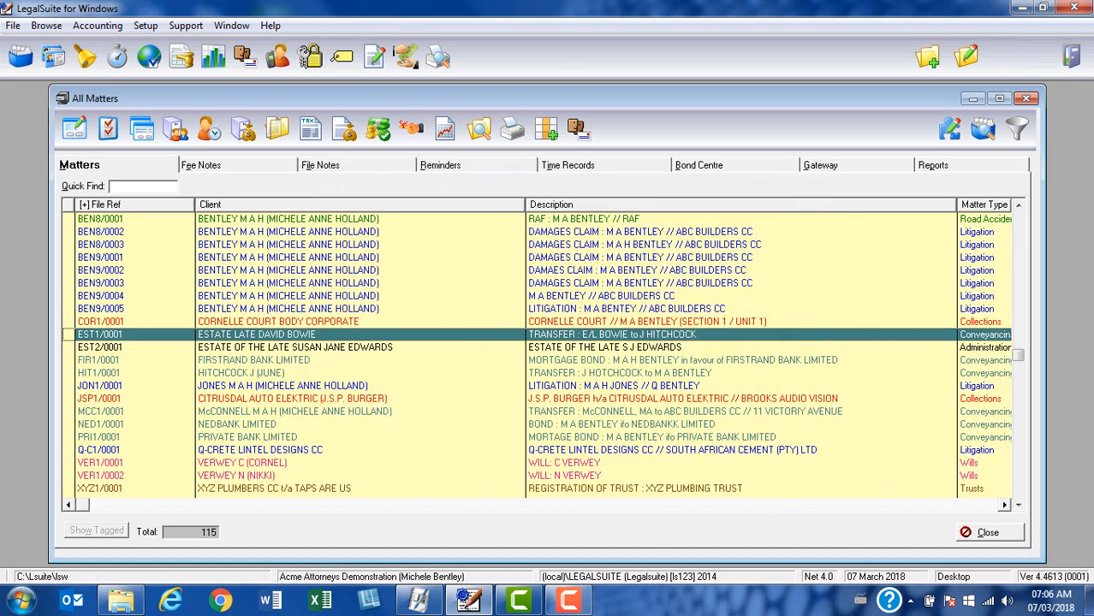
Step: Examine the Details options for the deceased estate transfer and the Deceased Estate page of the matter's transfer data
left_click(73, 132)
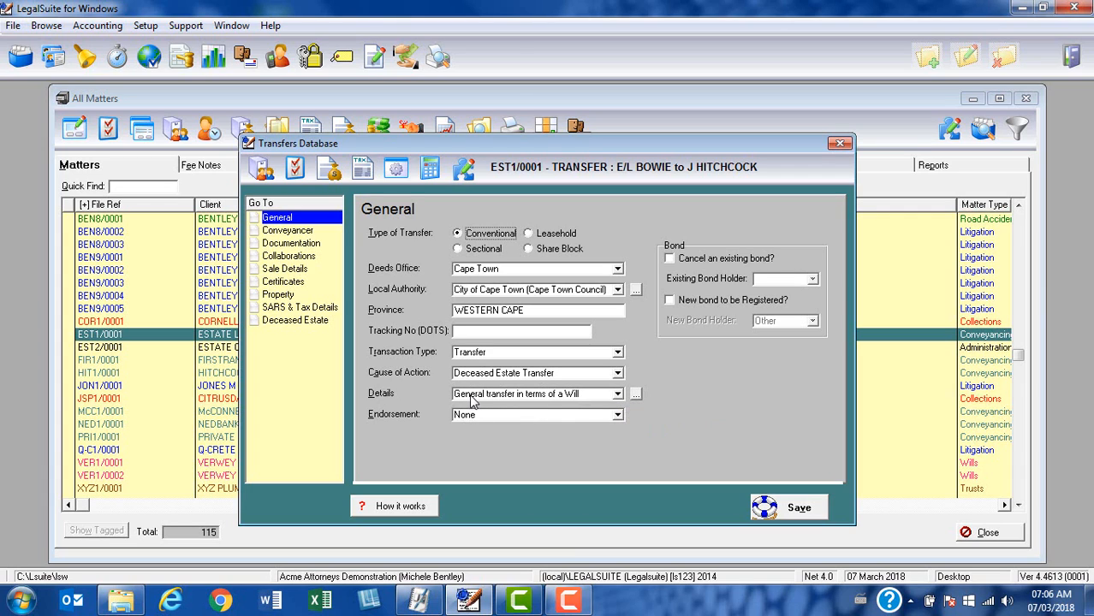
left_click(618, 398)
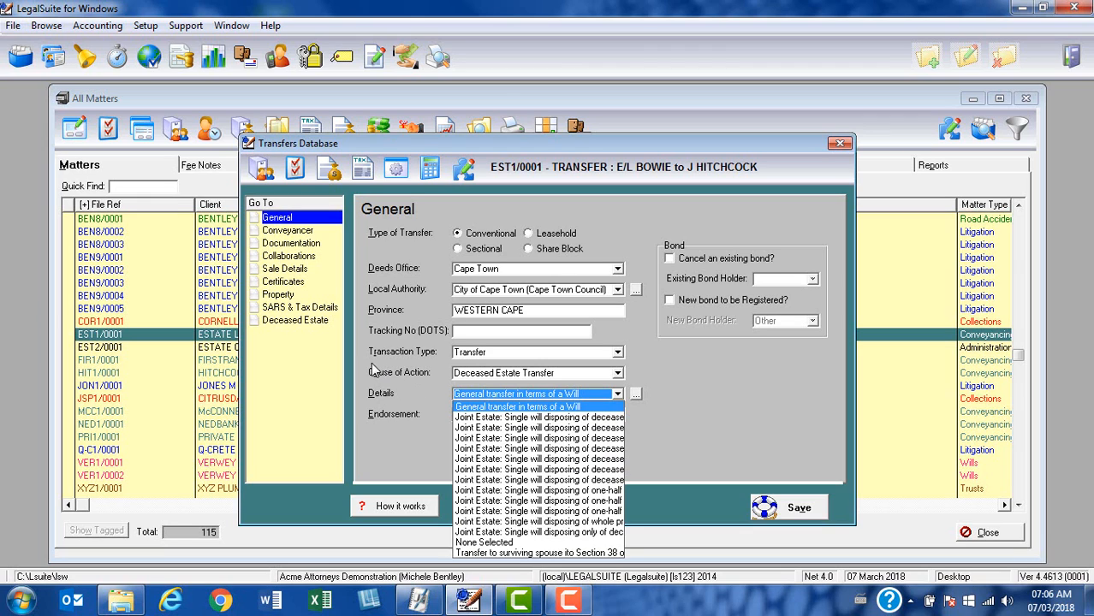
left_click(286, 322)
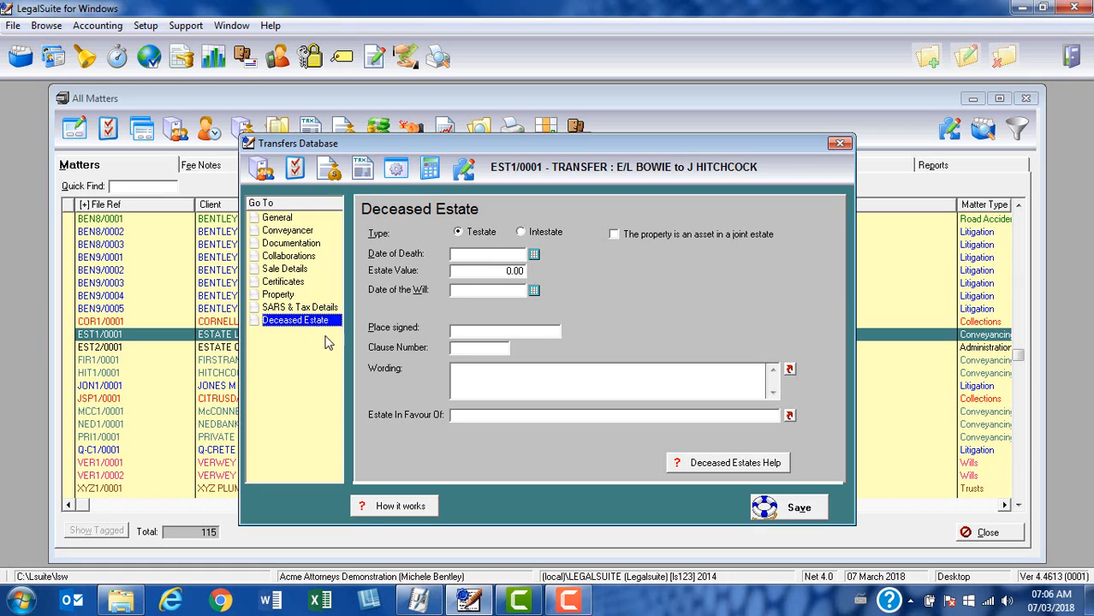
left_click(571, 603)
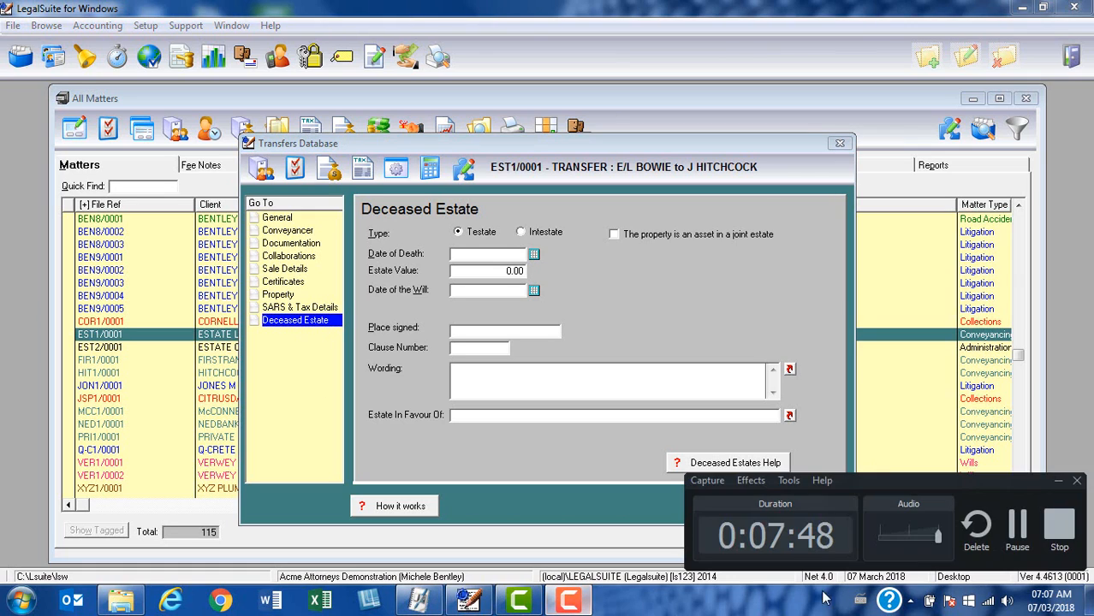